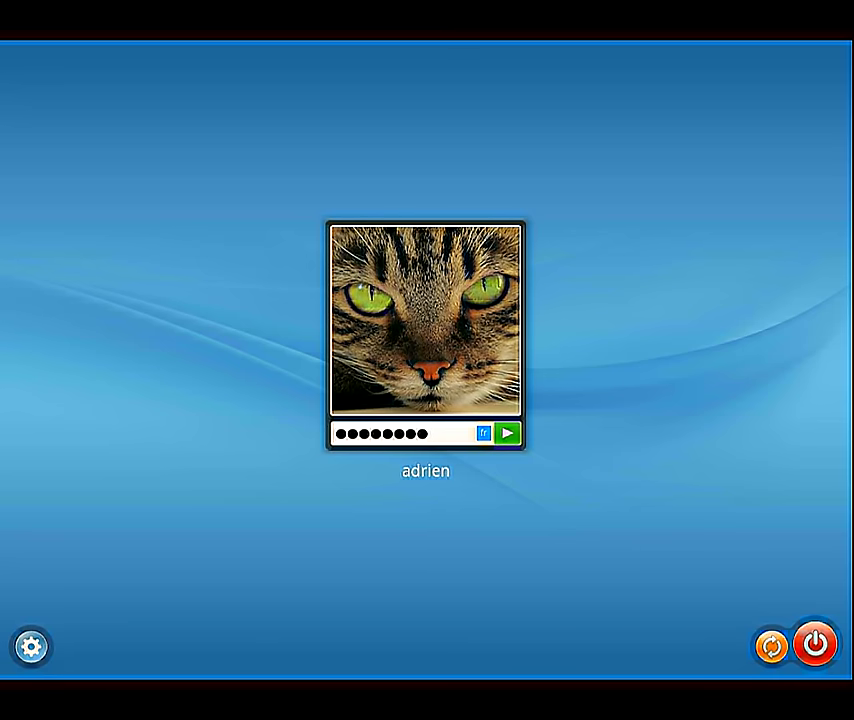
Log in to the desktop session with the account password already entered.
{"action": "key", "text": "Return"}
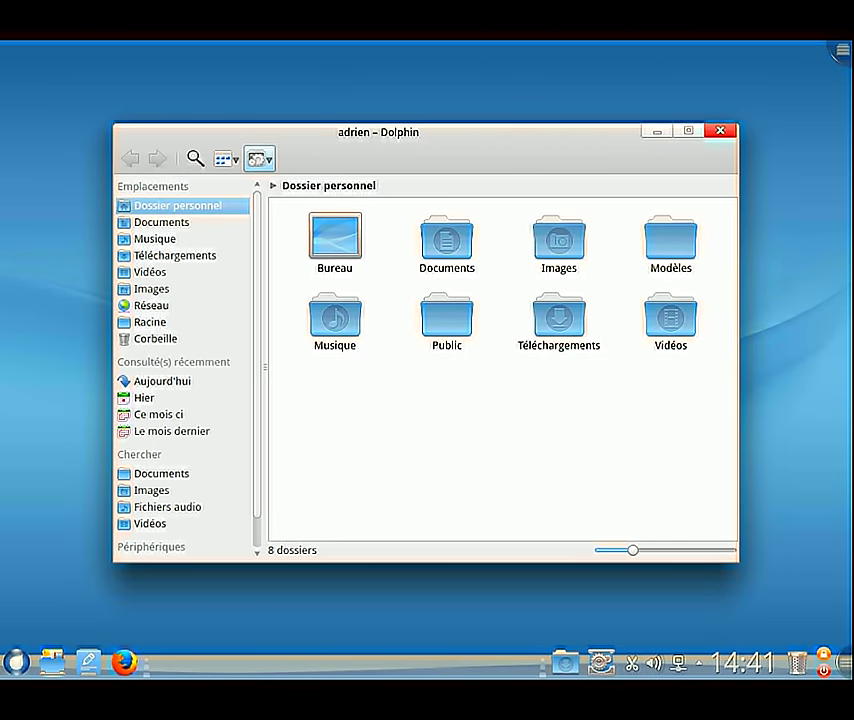
Show the KDE platform version information from Dolphin, then close the information dialog and the file manager.
{"action": "left_click", "coordinate": [258, 159]}
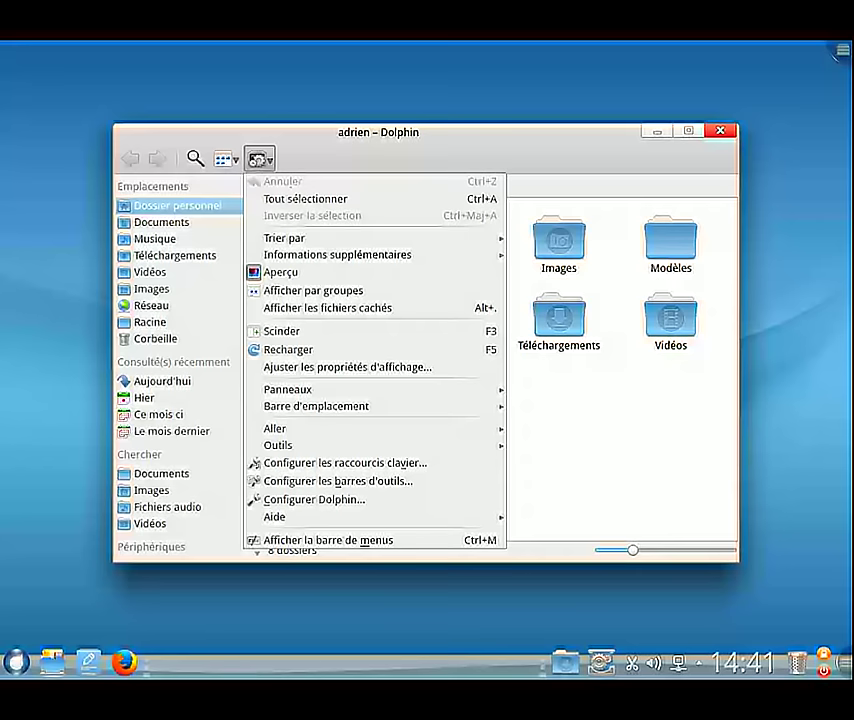
{"action": "mouse_move", "coordinate": [300, 517]}
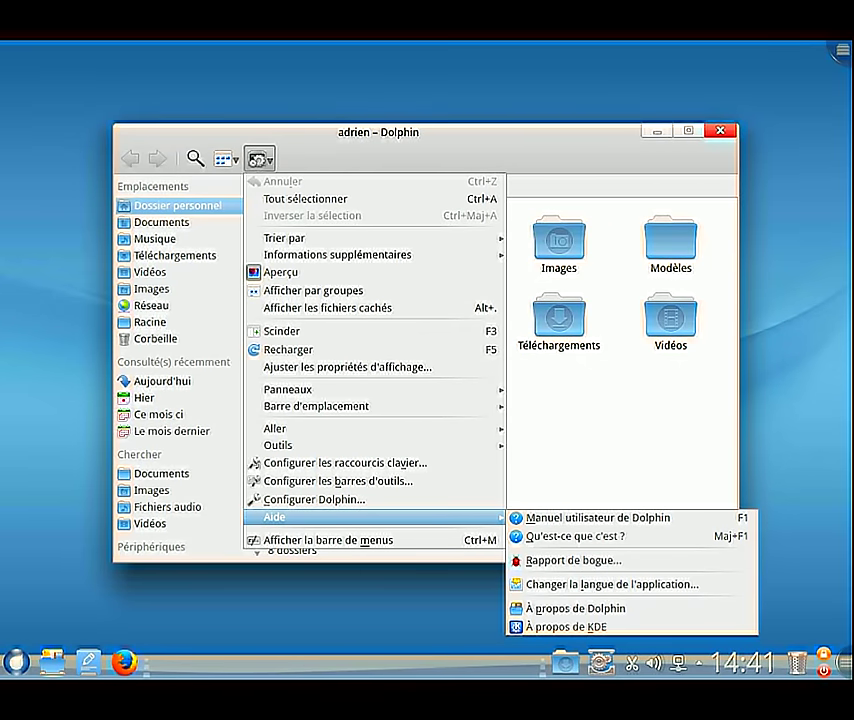
{"action": "left_click", "coordinate": [566, 627]}
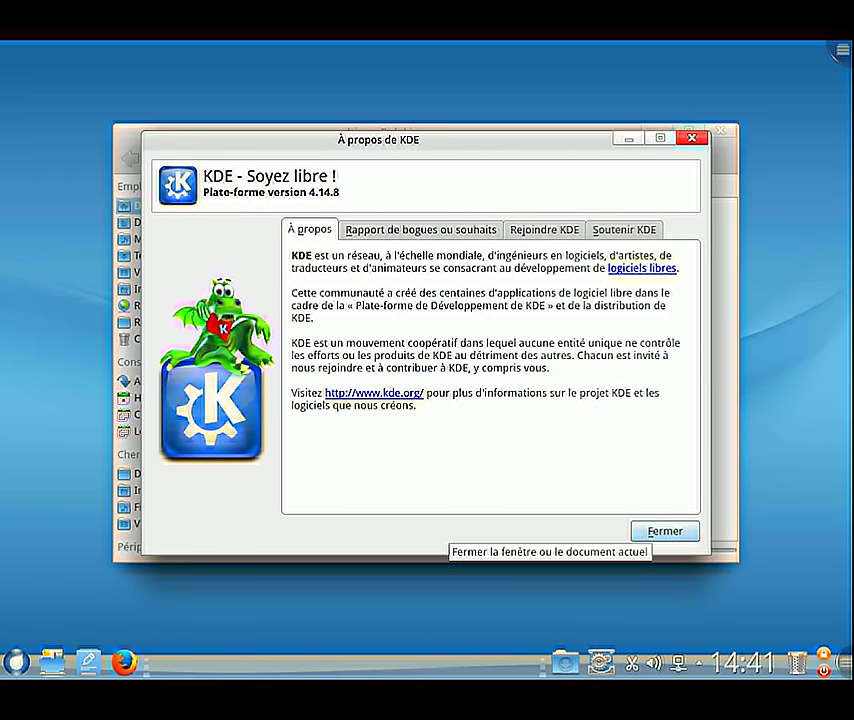
{"action": "left_click", "coordinate": [665, 531]}
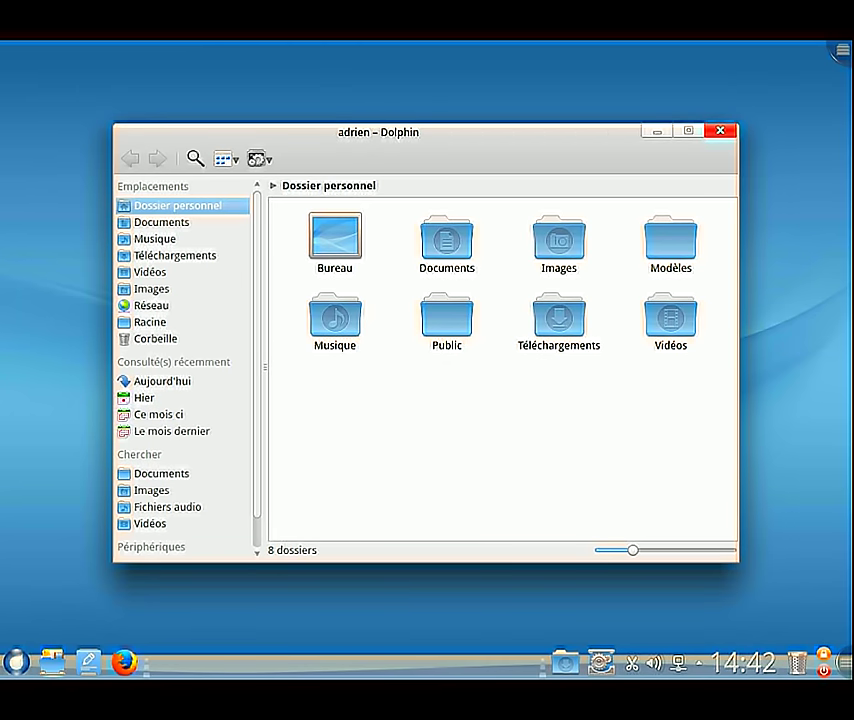
{"action": "left_click", "coordinate": [720, 130]}
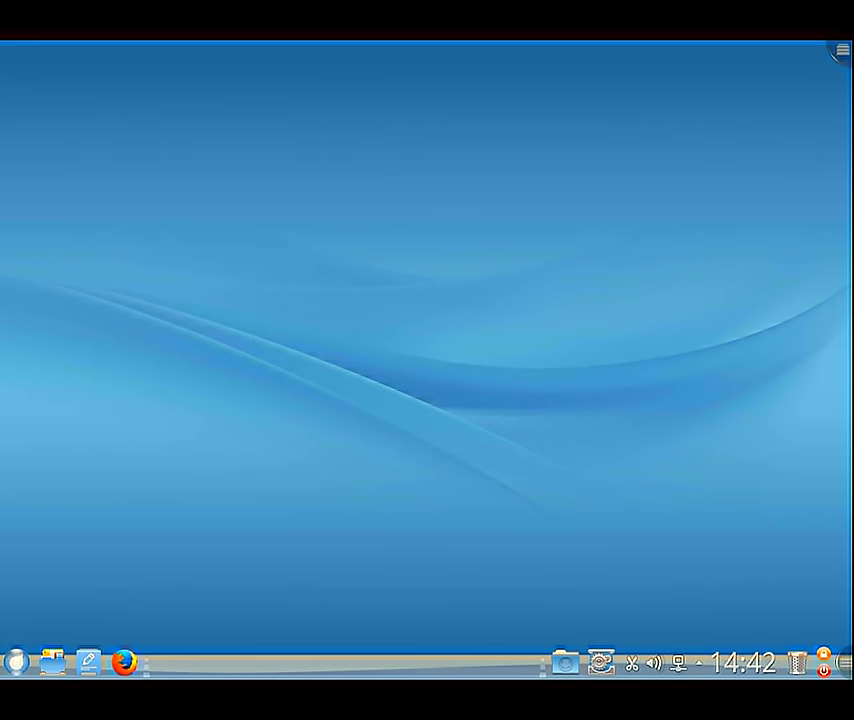
Open the application launcher and look through its Applications and Frise temporelle pages.
{"action": "key", "text": "alt+F1"}
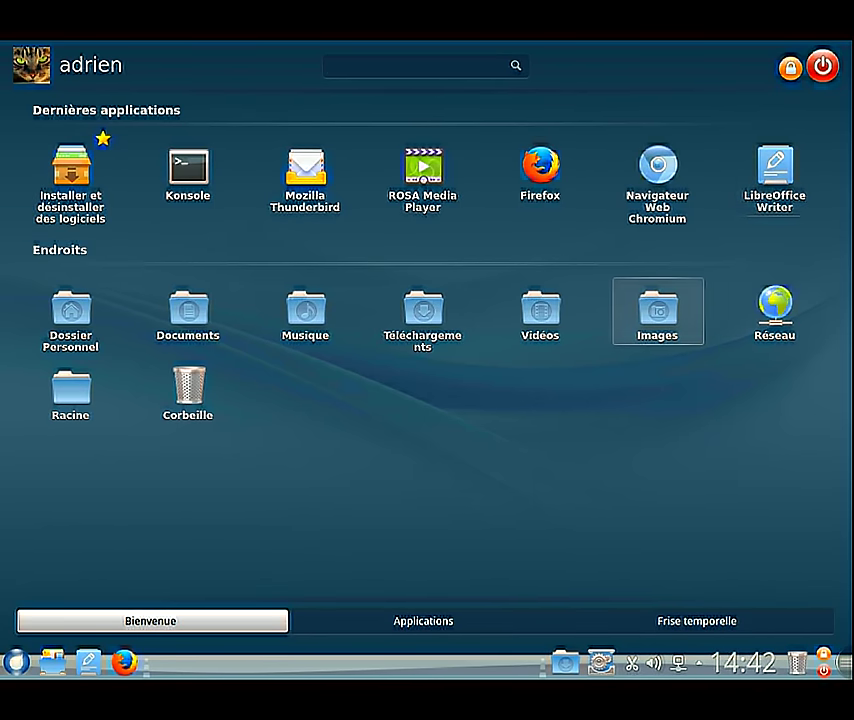
{"action": "left_click", "coordinate": [423, 620]}
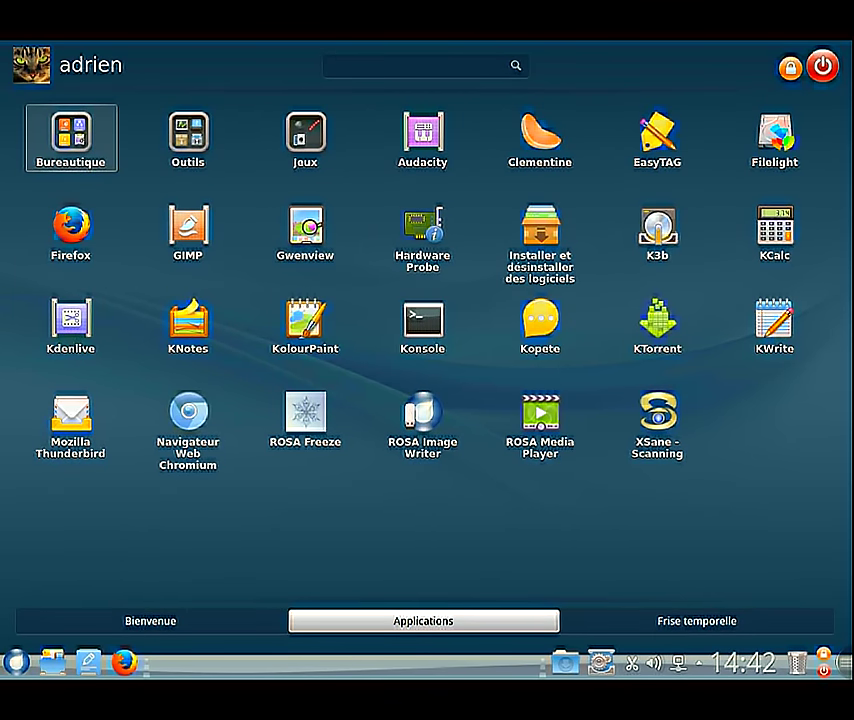
{"action": "key", "text": "ctrl+Tab"}
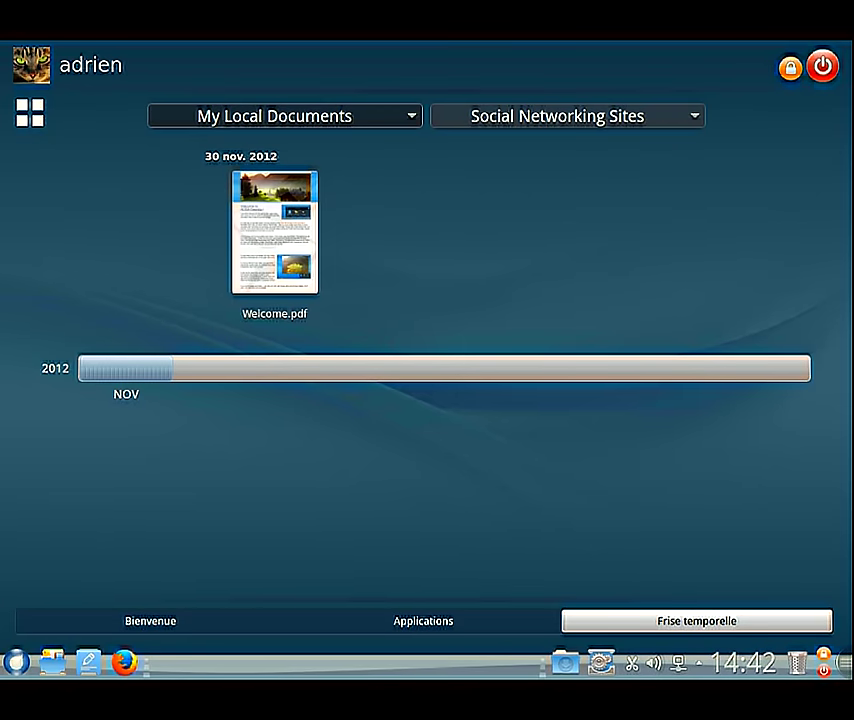
Launch LibreOffice Impress from the Bureautique group of the launcher's applications.
{"action": "left_click", "coordinate": [423, 620]}
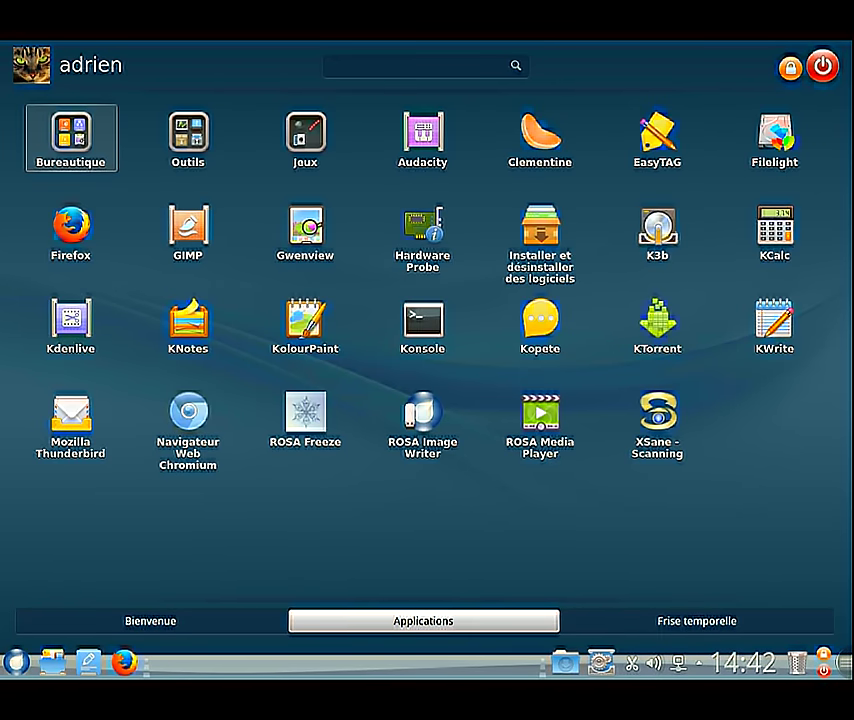
{"action": "key", "text": "Up"}
{"action": "key", "text": "Left"}
{"action": "key", "text": "Left"}
{"action": "key", "text": "Return"}
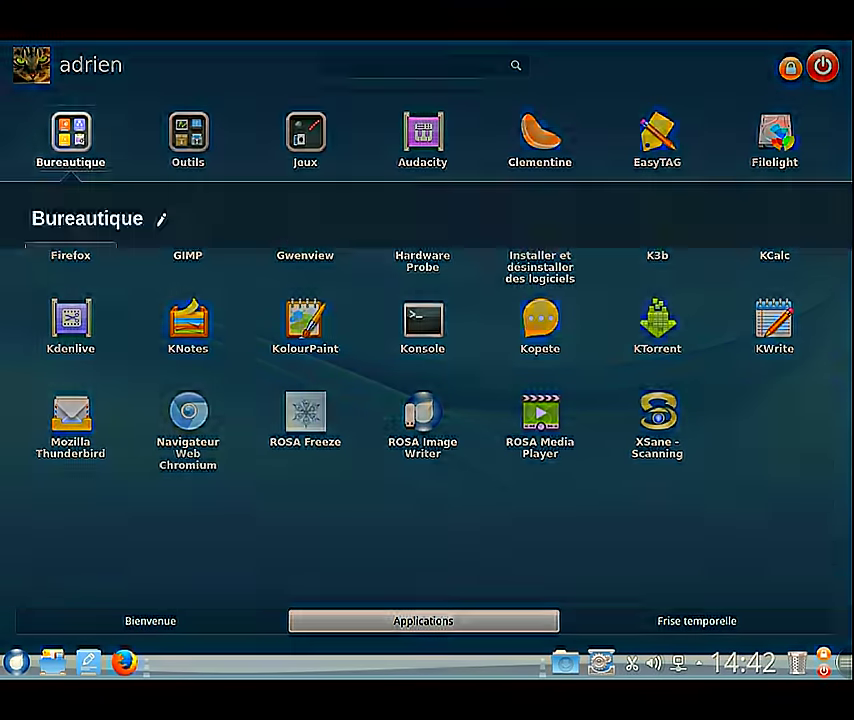
{"action": "key", "text": "Right"}
{"action": "key", "text": "Right"}
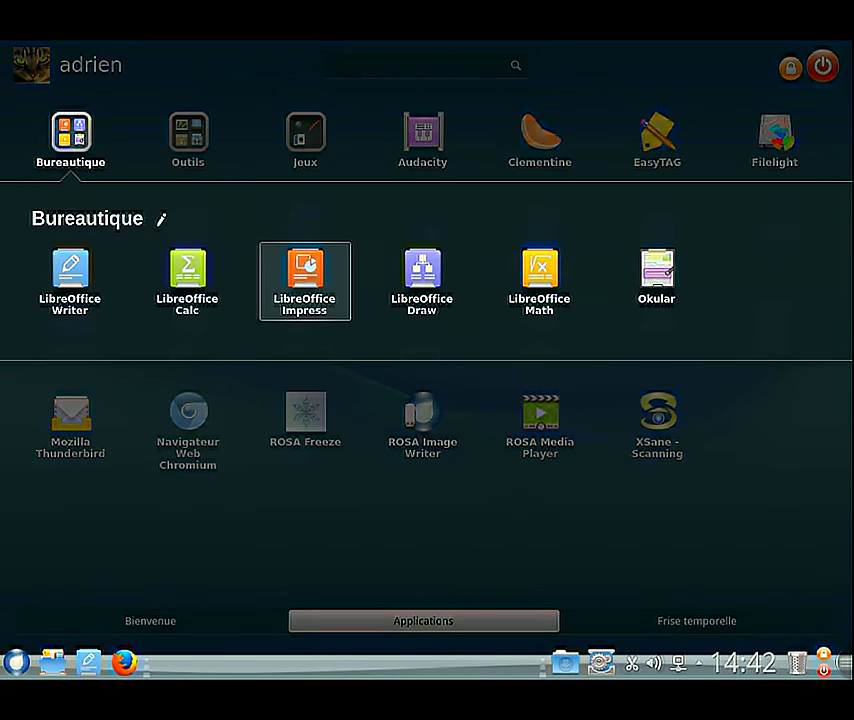
{"action": "key", "text": "Return"}
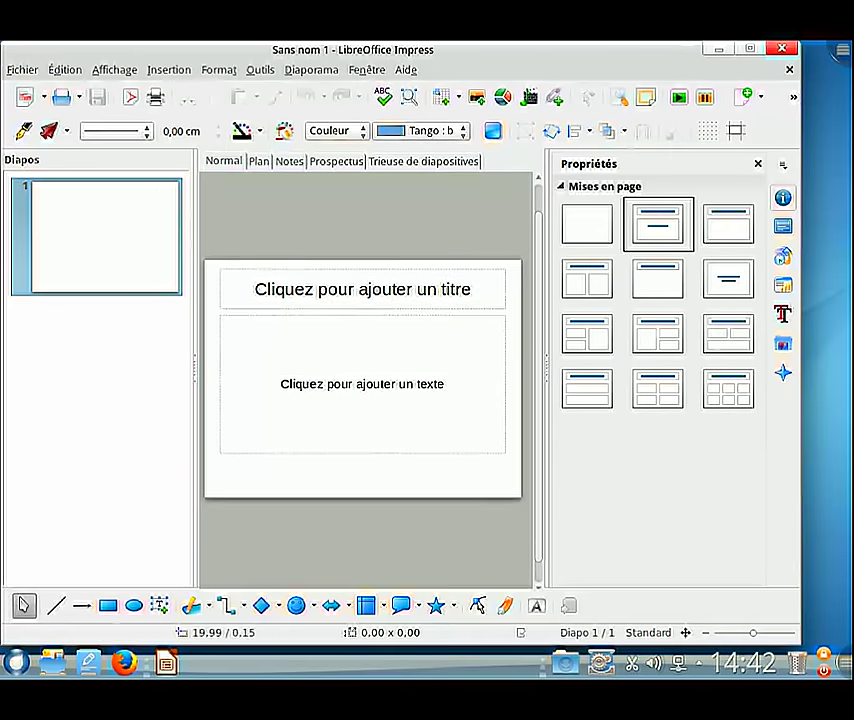
Show the LibreOffice version information, then close the dialog and quit Impress.
{"action": "left_click", "coordinate": [405, 69]}
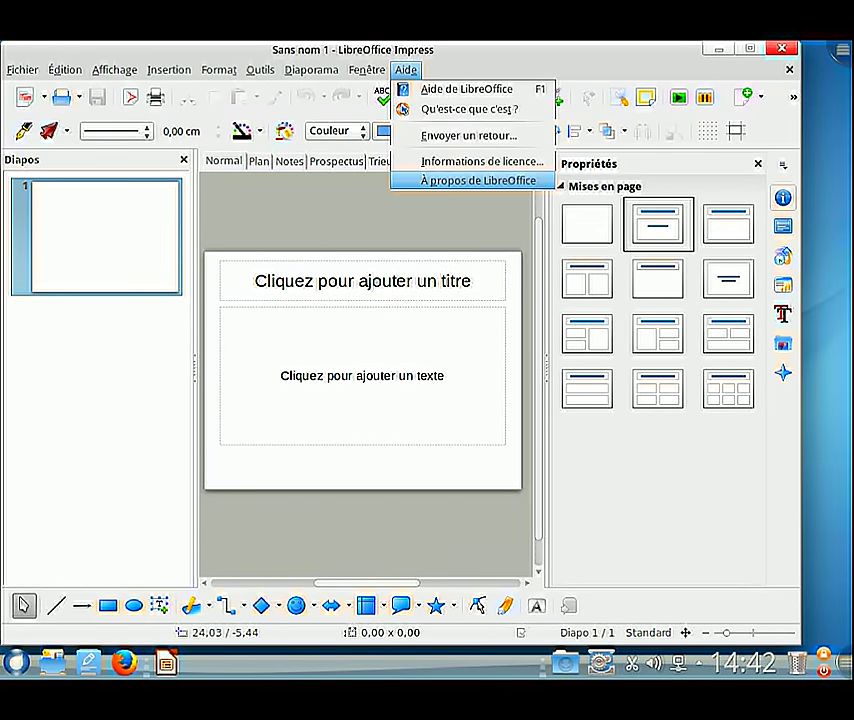
{"action": "left_click", "coordinate": [477, 180]}
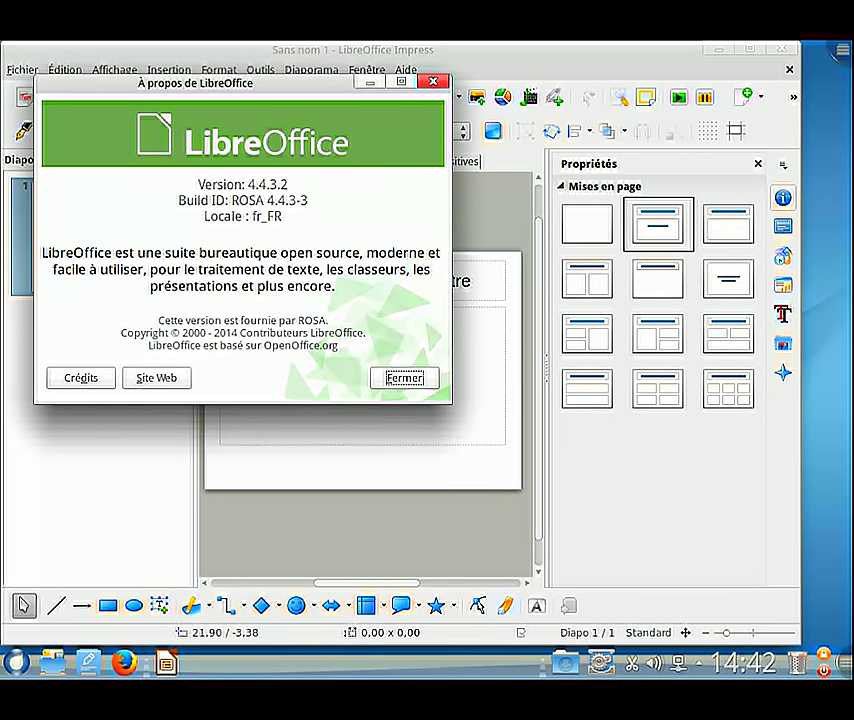
{"action": "key", "text": "Escape"}
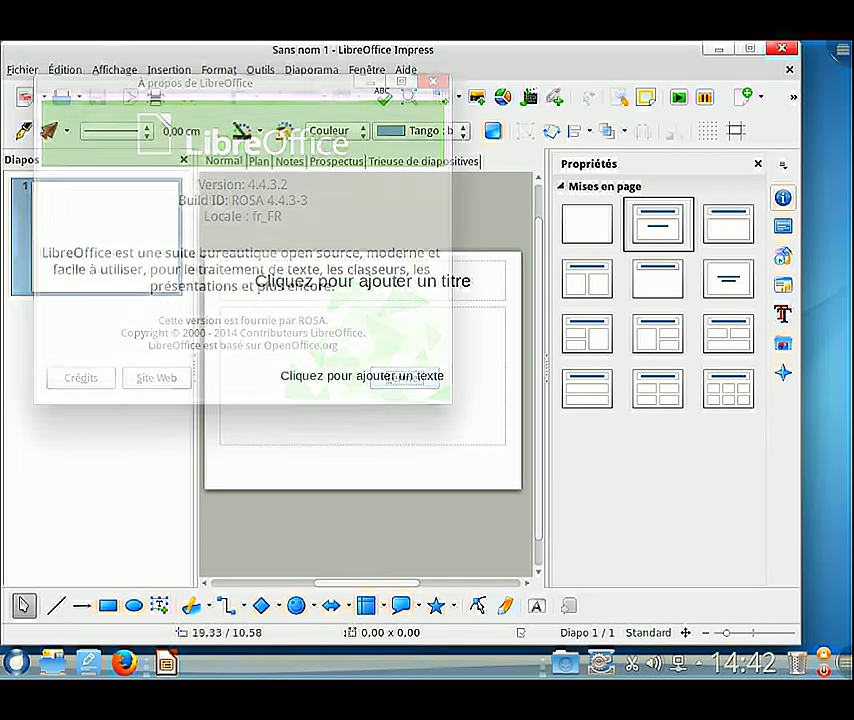
{"action": "key", "text": "ctrl+q"}
Launch KSysGuard from the Outils application group to check the system load, then close it.
{"action": "left_click", "coordinate": [16, 662]}
{"action": "left_click", "coordinate": [423, 620]}
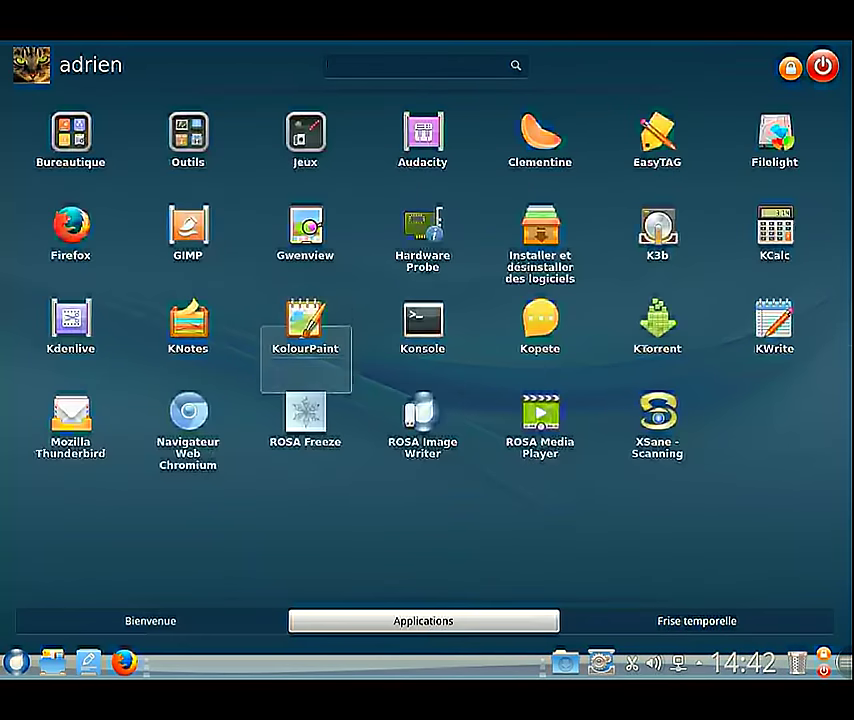
{"action": "key", "text": "Return"}
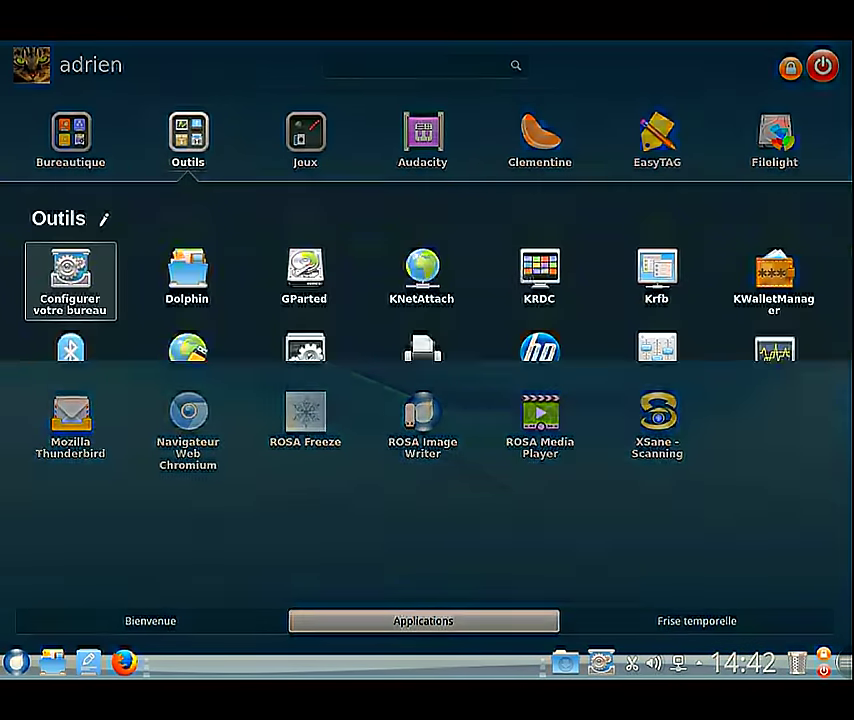
{"action": "key", "text": "Right"}
{"action": "key", "text": "Right"}
{"action": "key", "text": "Right"}
{"action": "key", "text": "Right"}
{"action": "key", "text": "Right"}
{"action": "key", "text": "Down"}
{"action": "key", "text": "Left"}
{"action": "key", "text": "Left"}
{"action": "key", "text": "Up"}
{"action": "key", "text": "Left"}
{"action": "key", "text": "Left"}
{"action": "key", "text": "Left"}
{"action": "key", "text": "Right"}
{"action": "key", "text": "Right"}
{"action": "key", "text": "Right"}
{"action": "key", "text": "Right"}
{"action": "key", "text": "Right"}
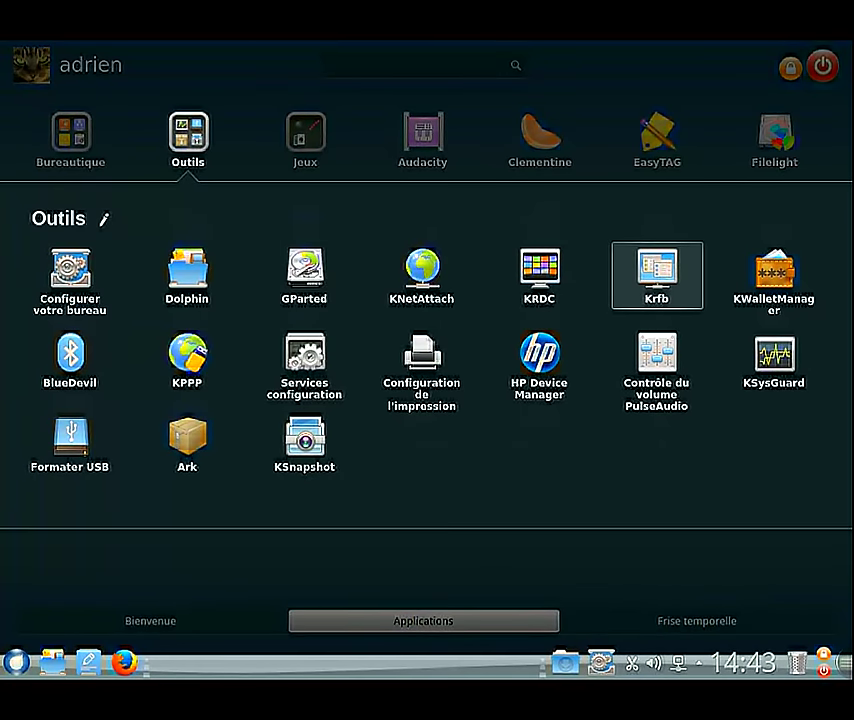
{"action": "key", "text": "Right"}
{"action": "key", "text": "Down"}
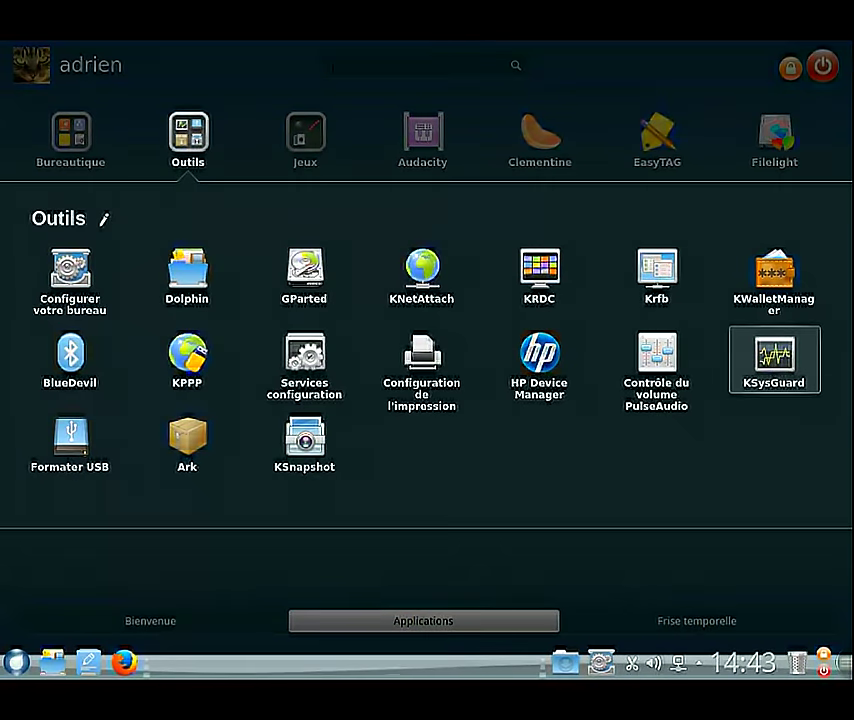
{"action": "key", "text": "Return"}
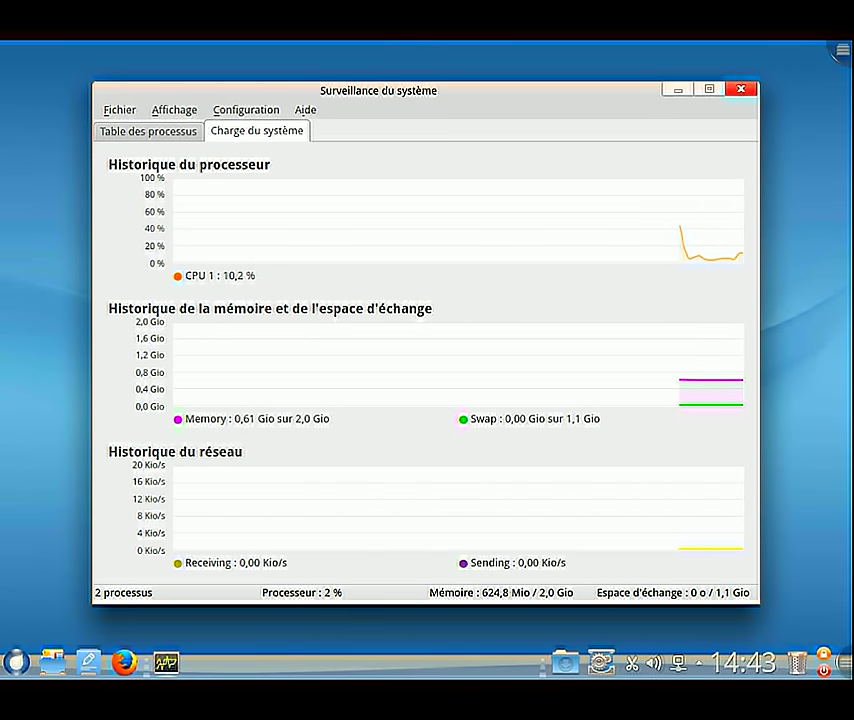
{"action": "key", "text": "alt+F4"}
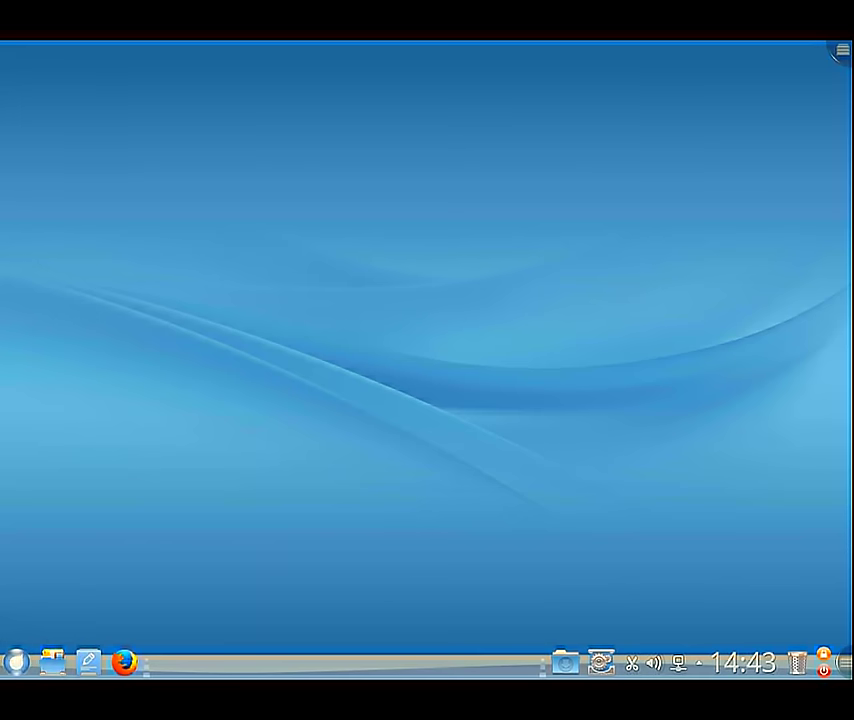
Open Firefox to view its version information and the ROSA Desktop Fresh R6 wiki page, then close the browser.
{"action": "left_click", "coordinate": [124, 662]}
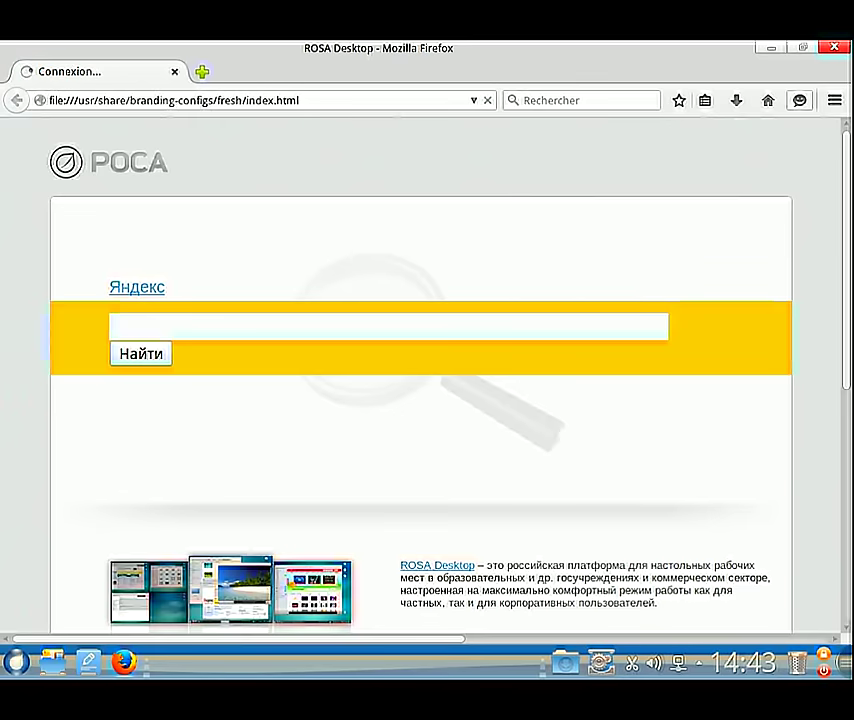
{"action": "left_click", "coordinate": [834, 100]}
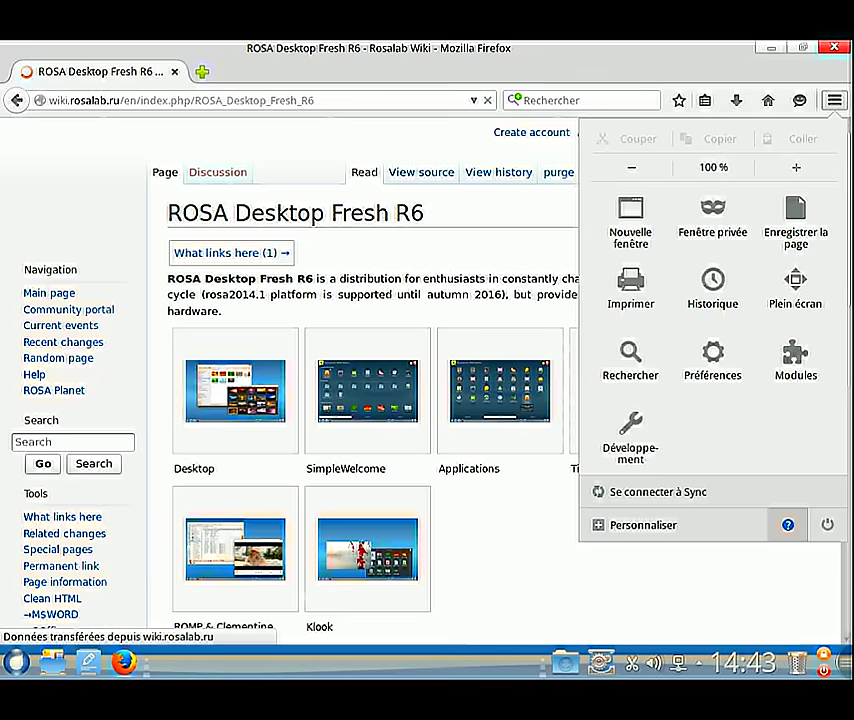
{"action": "left_click", "coordinate": [787, 522]}
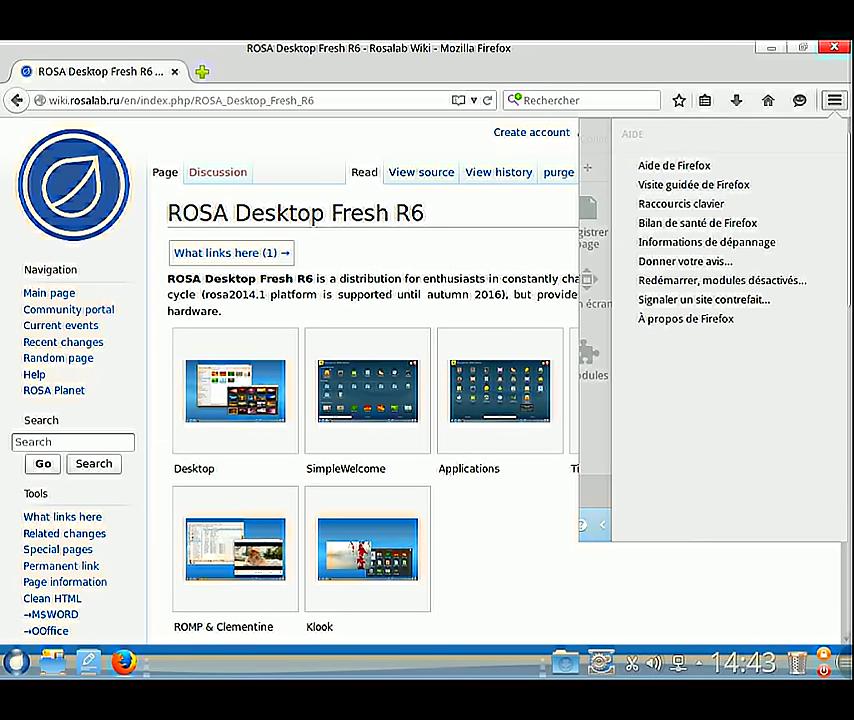
{"action": "left_click", "coordinate": [686, 318]}
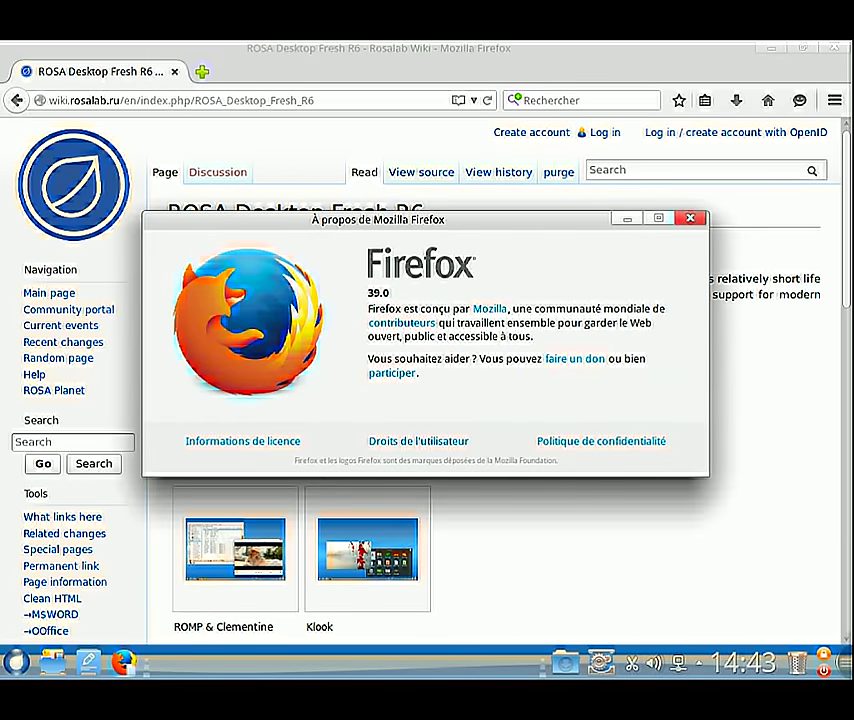
{"action": "left_click", "coordinate": [690, 218]}
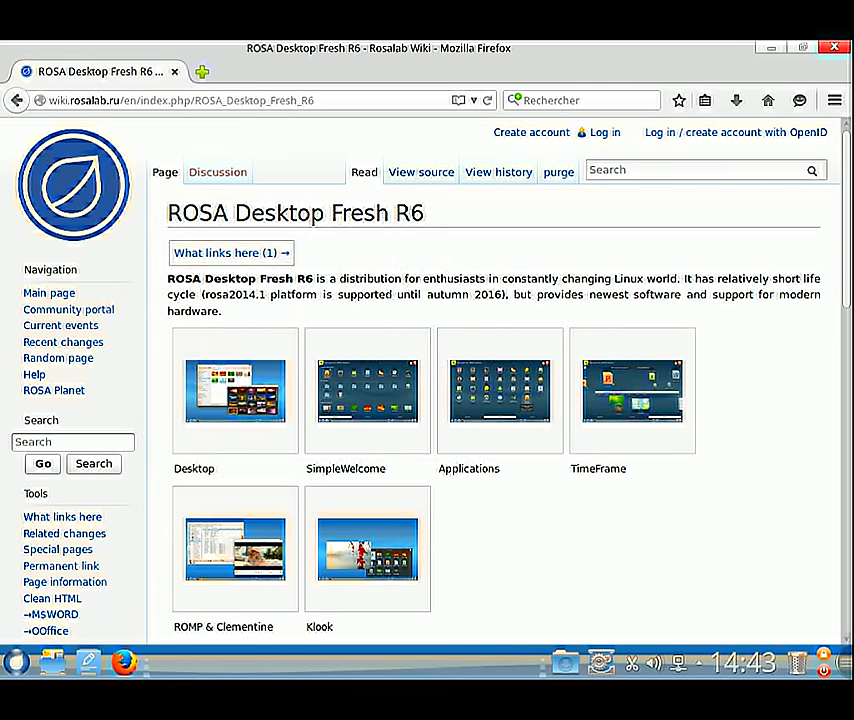
{"action": "scroll", "coordinate": [495, 380], "scroll_direction": "down", "scroll_amount": 10}
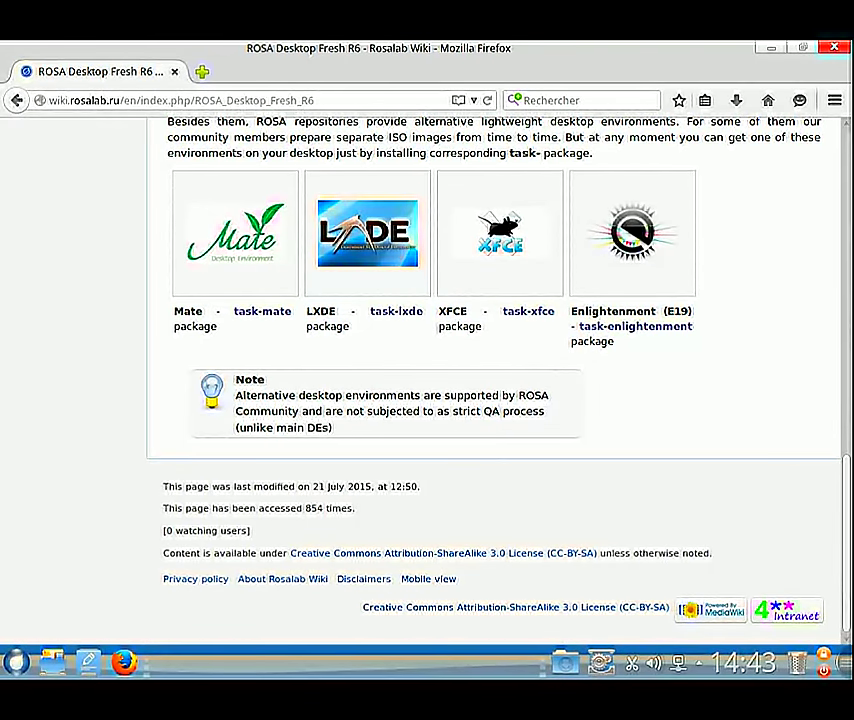
{"action": "left_click", "coordinate": [833, 47]}
Launch the Chromium web browser from the launcher's applications, show its version information, and close it.
{"action": "left_click", "coordinate": [16, 662]}
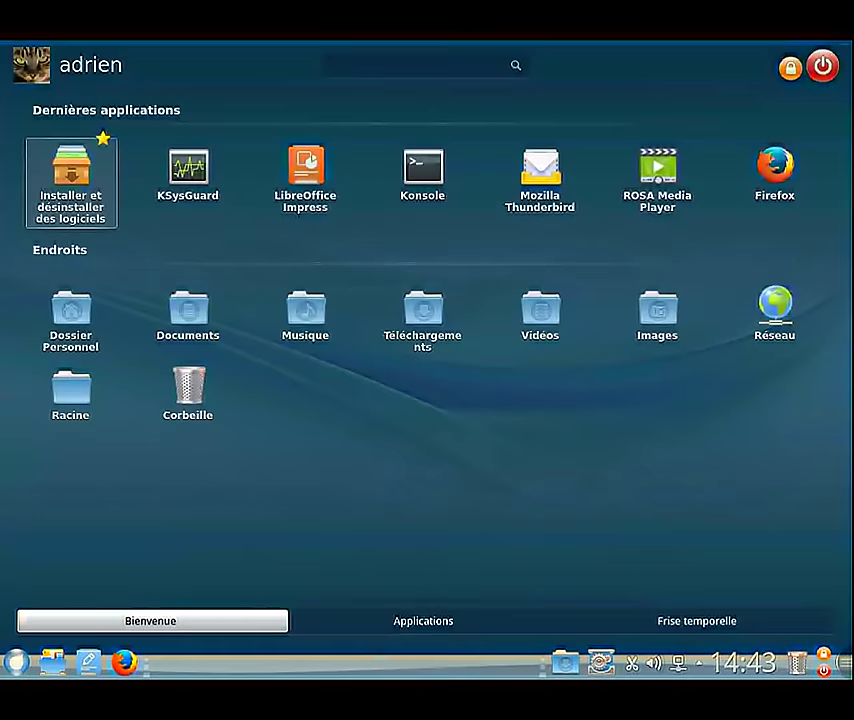
{"action": "left_click", "coordinate": [423, 620]}
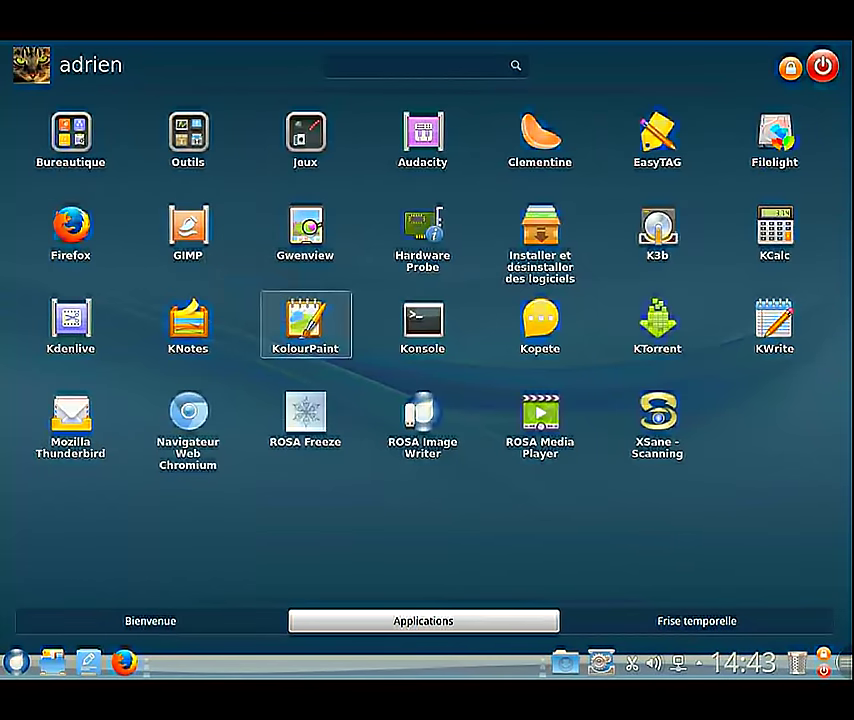
{"action": "left_click", "coordinate": [221, 470]}
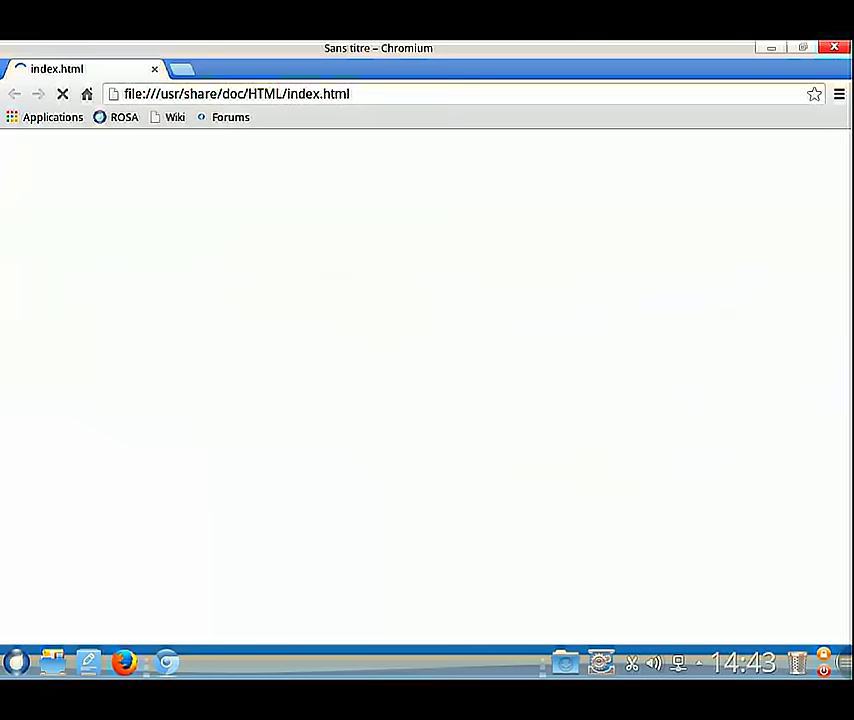
{"action": "left_click", "coordinate": [839, 94]}
{"action": "left_click", "coordinate": [686, 526]}
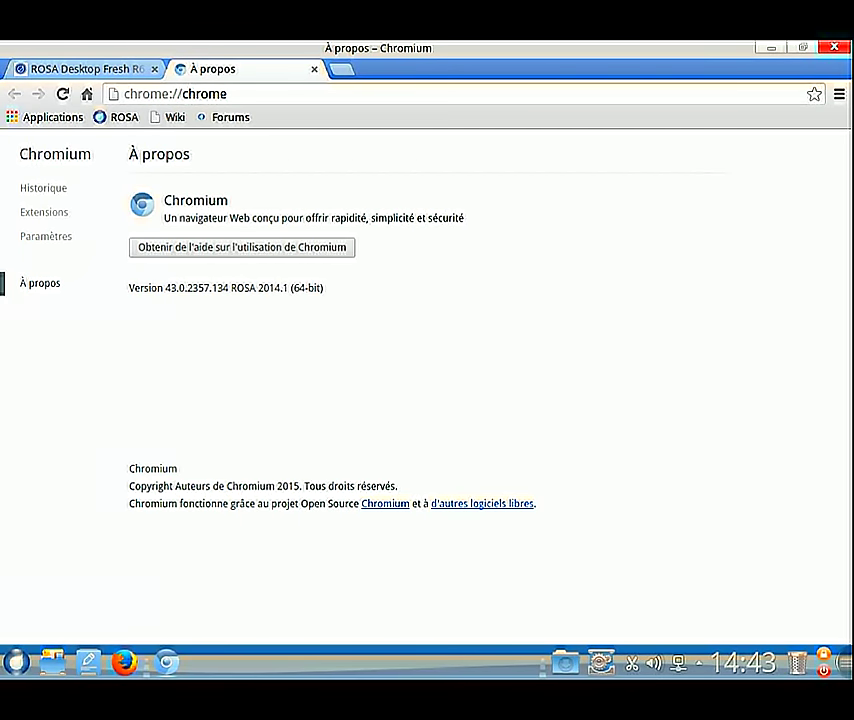
{"action": "left_click", "coordinate": [833, 47]}
Launch Mozilla Thunderbird from the launcher's applications.
{"action": "left_click", "coordinate": [16, 662]}
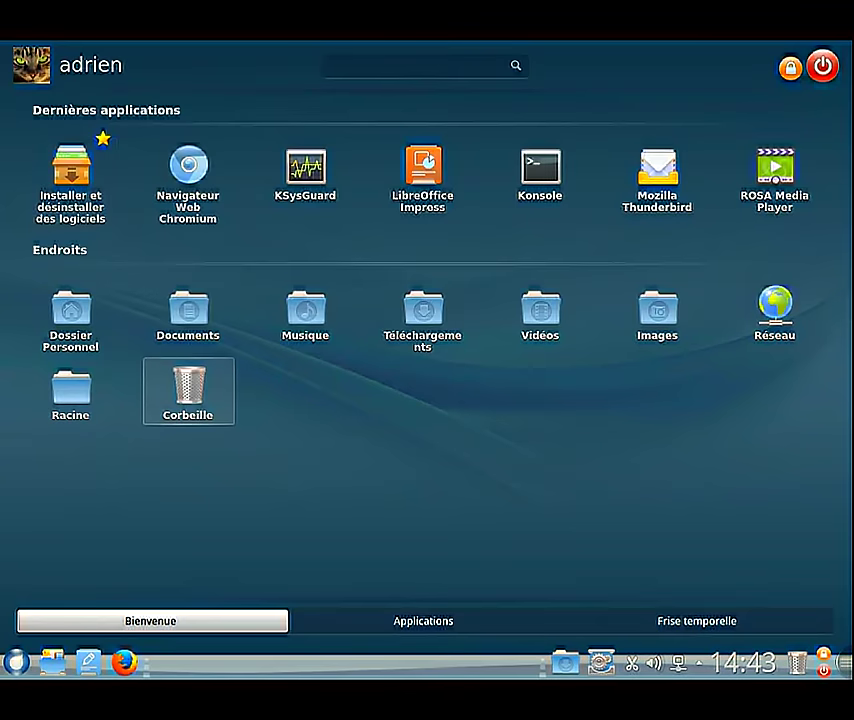
{"action": "scroll", "coordinate": [188, 390], "scroll_direction": "down", "scroll_amount": 1}
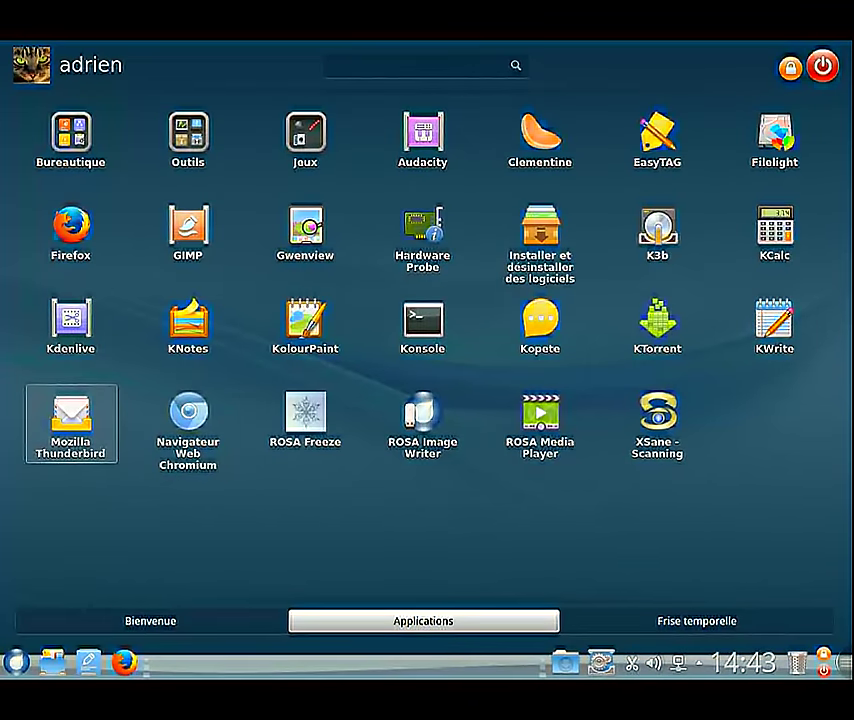
{"action": "left_click", "coordinate": [82, 432]}
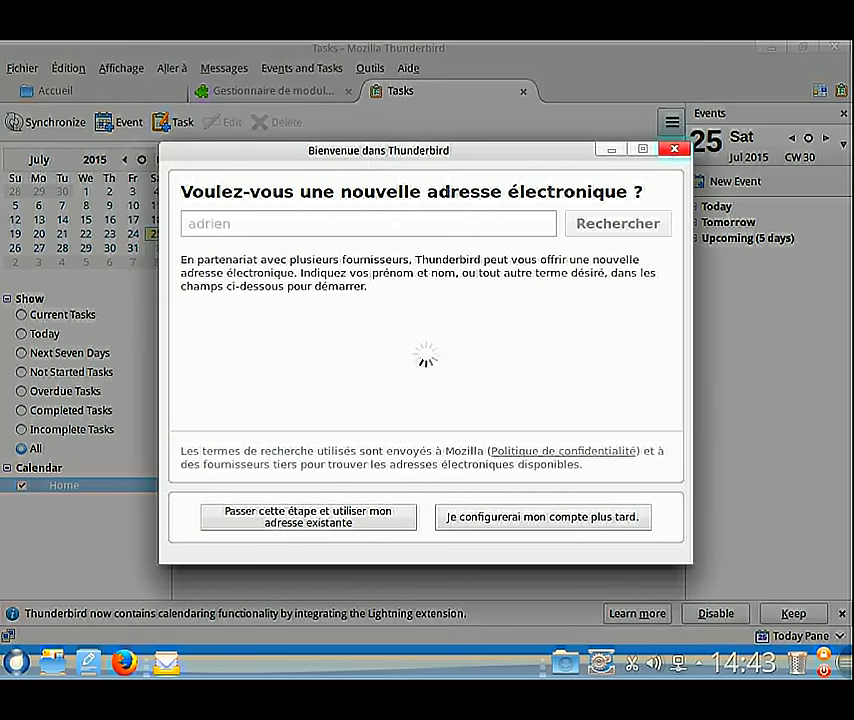
Dismiss the new e-mail address setup dialog and display the Thunderbird calendar in week view.
{"action": "left_click", "coordinate": [674, 149]}
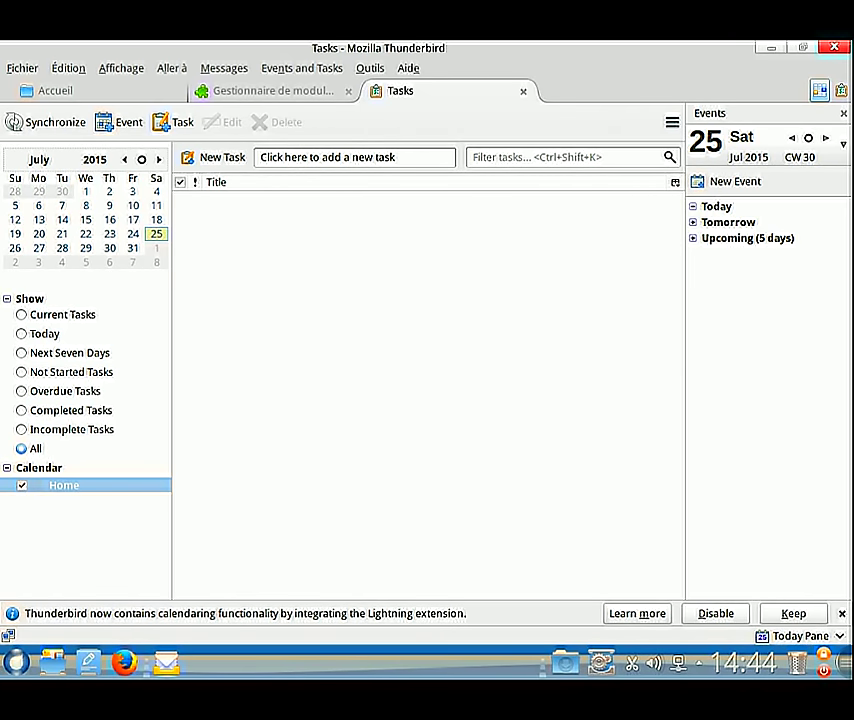
{"action": "key", "text": "ctrl+shift+c"}
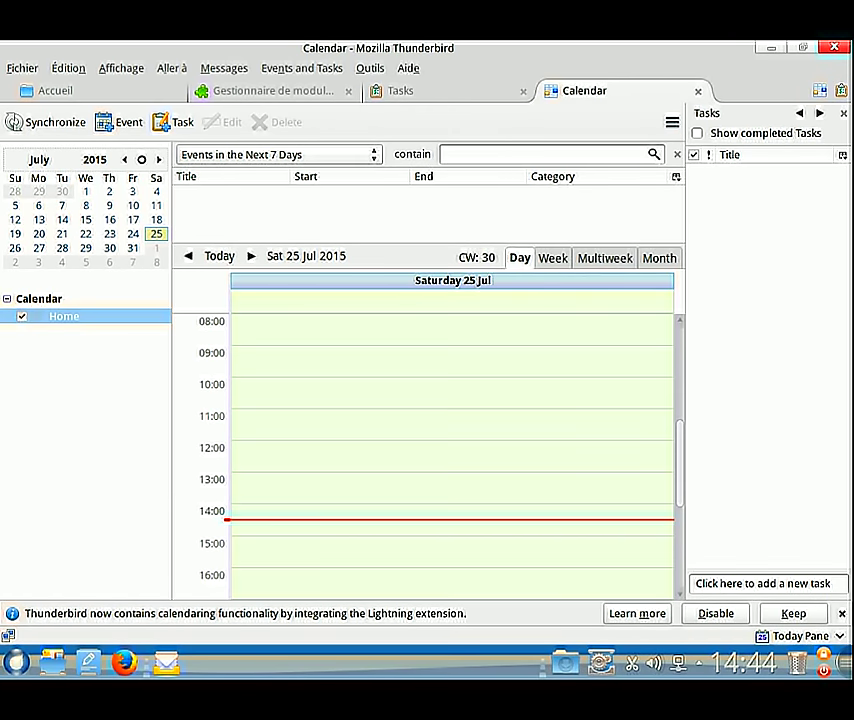
{"action": "left_click", "coordinate": [552, 258]}
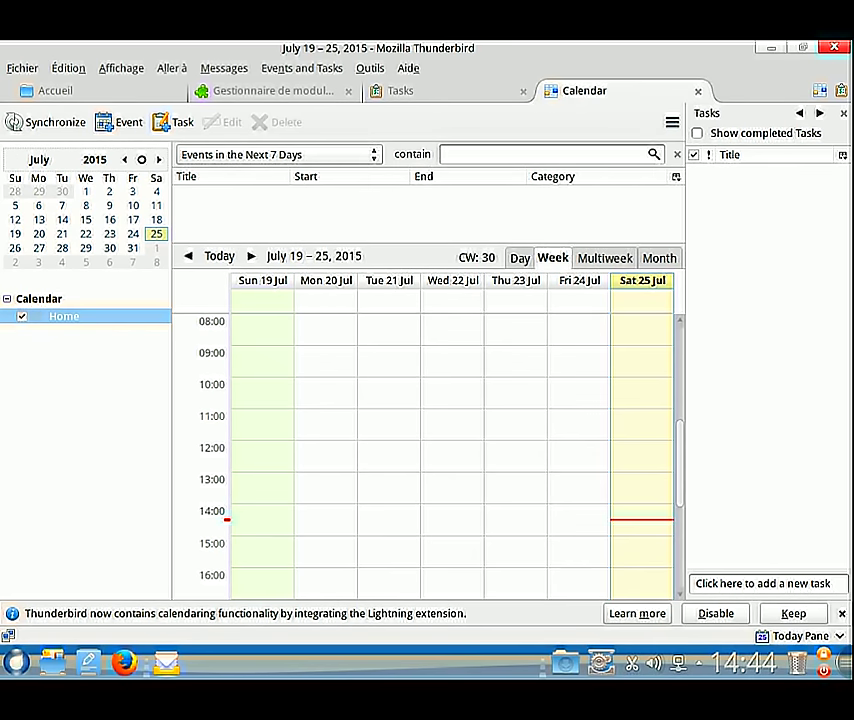
Show Thunderbird's version information, then close the mail client.
{"action": "left_click", "coordinate": [408, 68]}
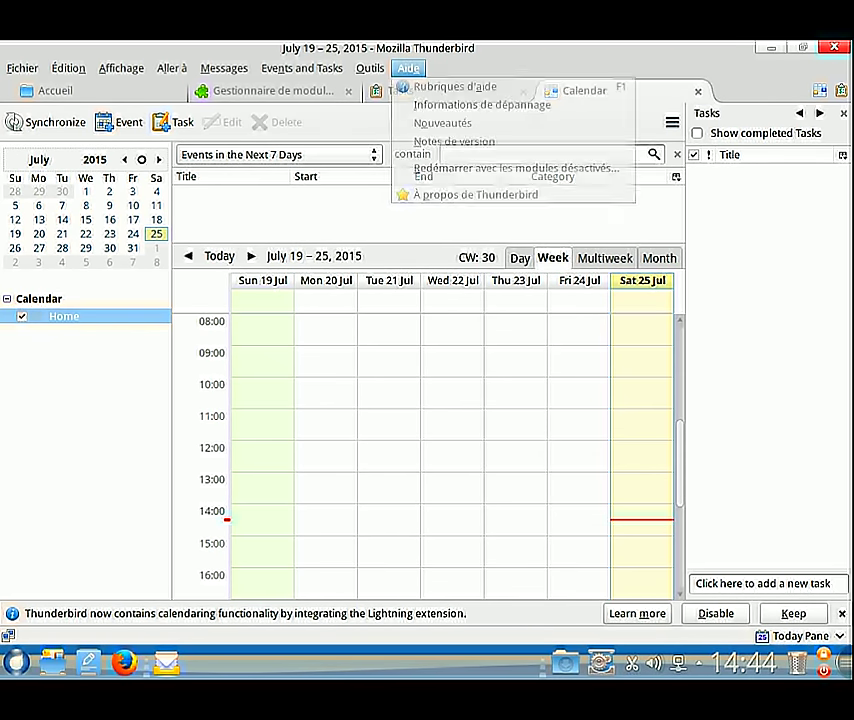
{"action": "left_click", "coordinate": [476, 194]}
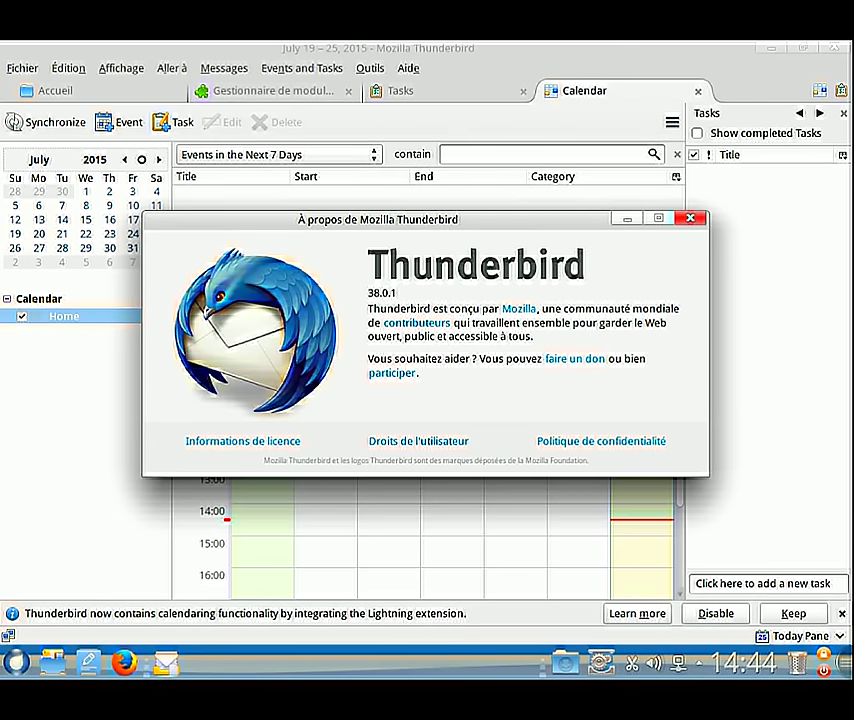
{"action": "left_click", "coordinate": [689, 218]}
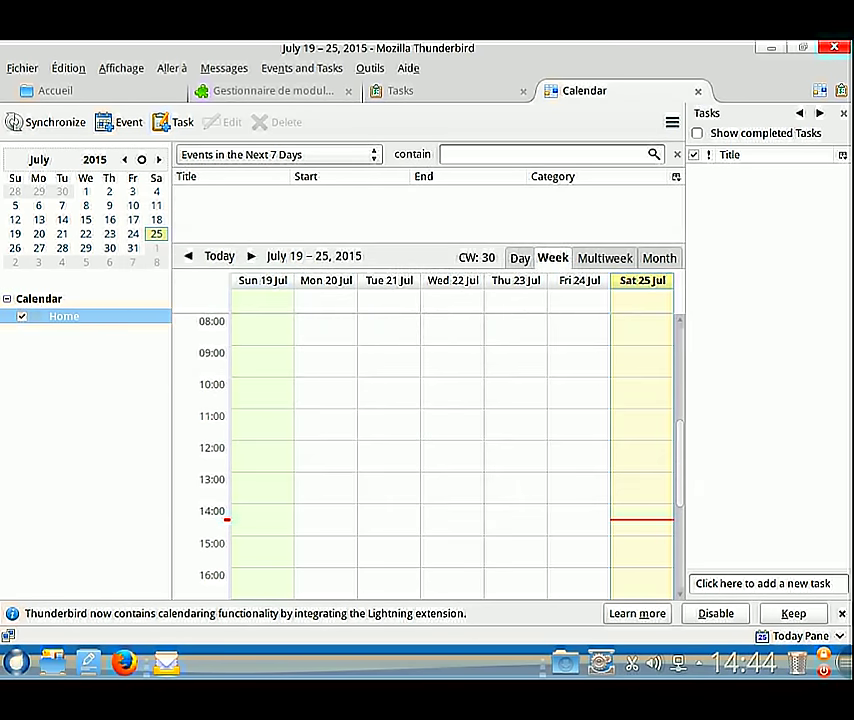
{"action": "left_click", "coordinate": [833, 47]}
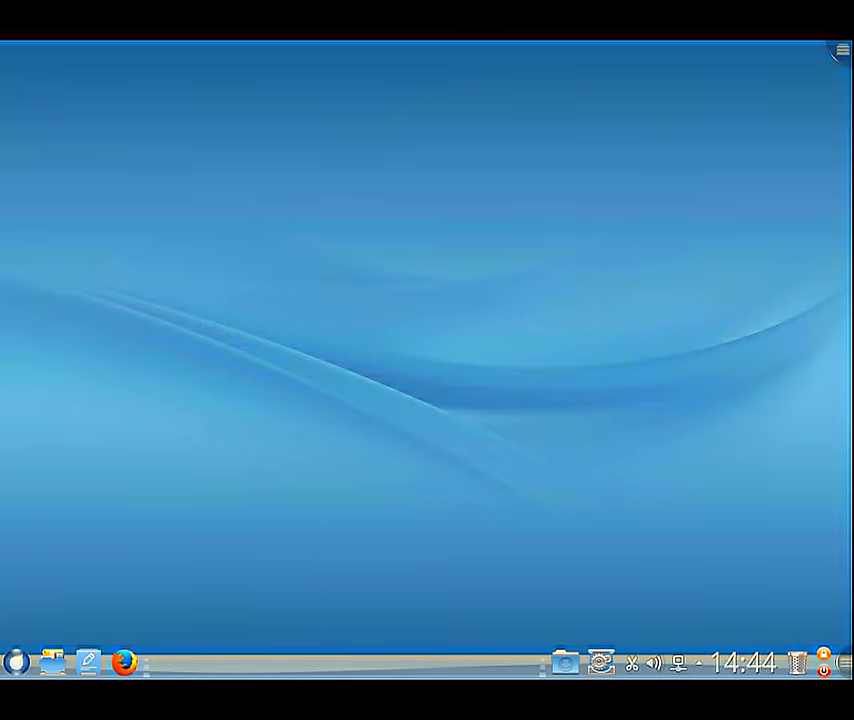
Launch ROSA Media Player from the launcher's applications, show its version information, and close it.
{"action": "left_click", "coordinate": [16, 661]}
{"action": "left_click", "coordinate": [423, 620]}
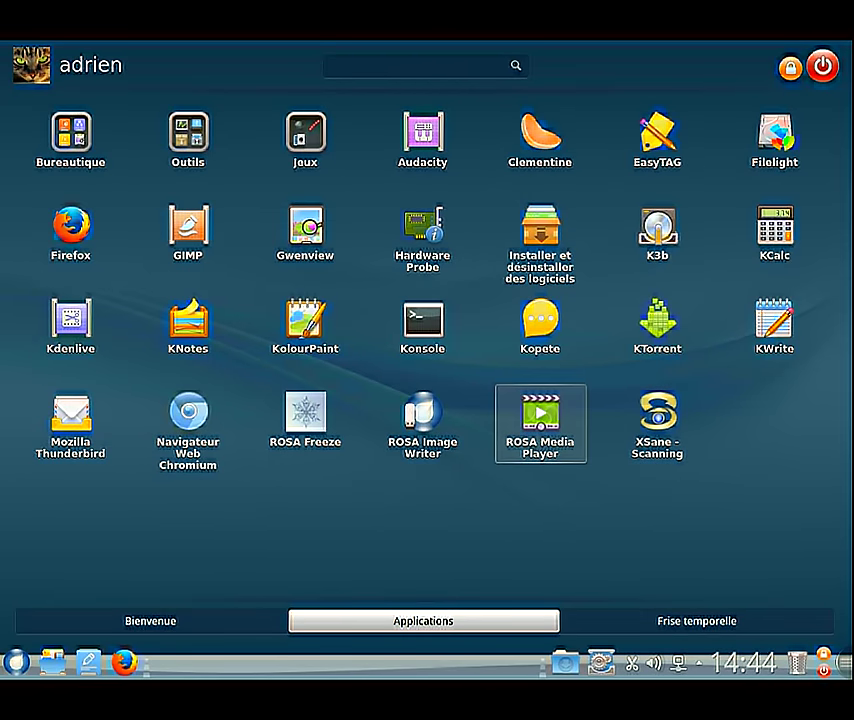
{"action": "left_click", "coordinate": [540, 420]}
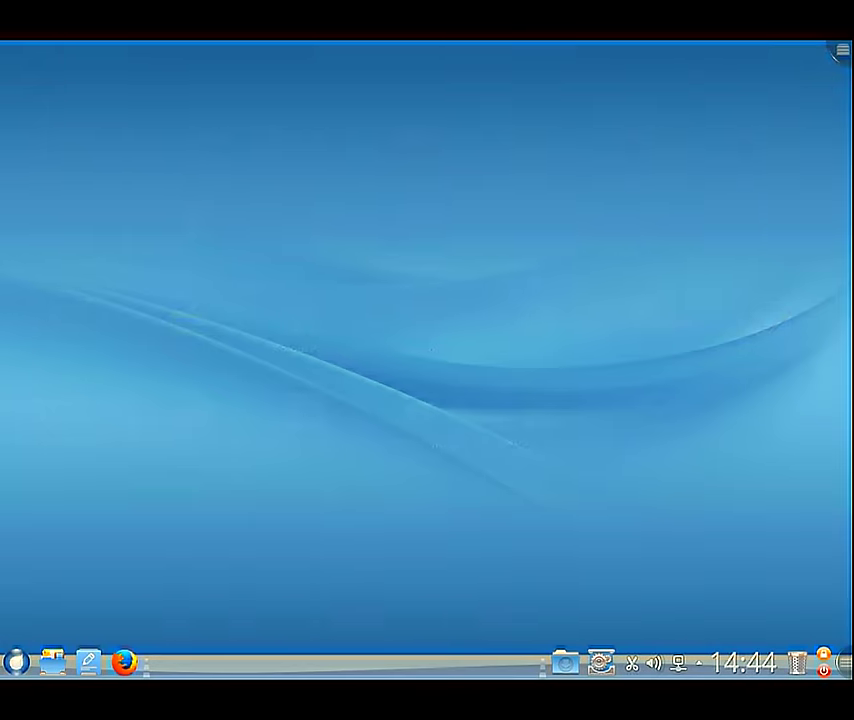
{"action": "left_click", "coordinate": [534, 176]}
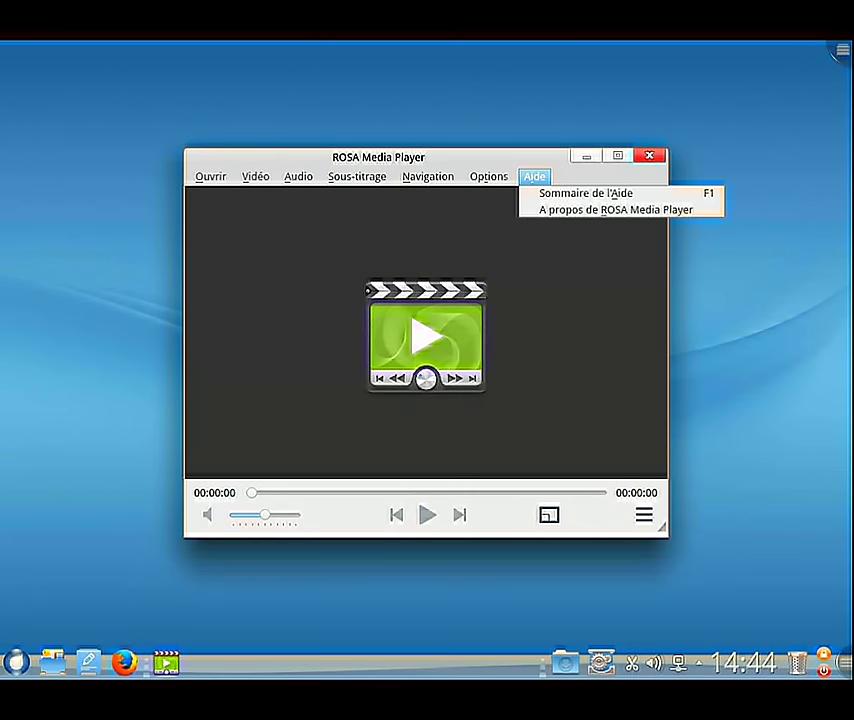
{"action": "left_click", "coordinate": [610, 208]}
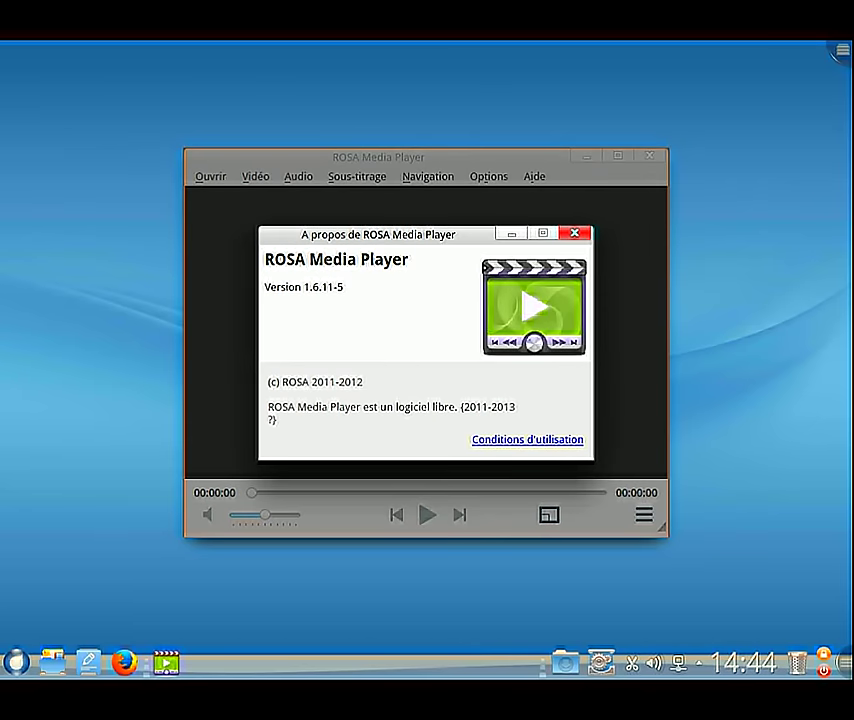
{"action": "left_click", "coordinate": [574, 233]}
{"action": "left_click", "coordinate": [649, 155]}
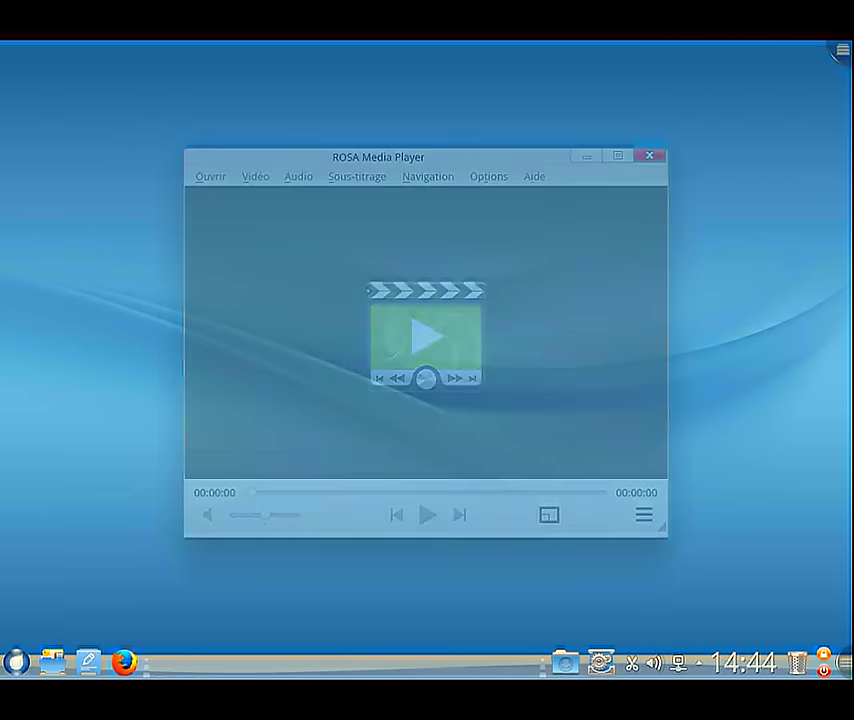
Browse the launcher's applications, examining the bundled graphics, audio, download and utility programs such as GIMP, Audacity, KTorrent and KCalc.
{"action": "left_click", "coordinate": [16, 662]}
{"action": "left_click", "coordinate": [423, 621]}
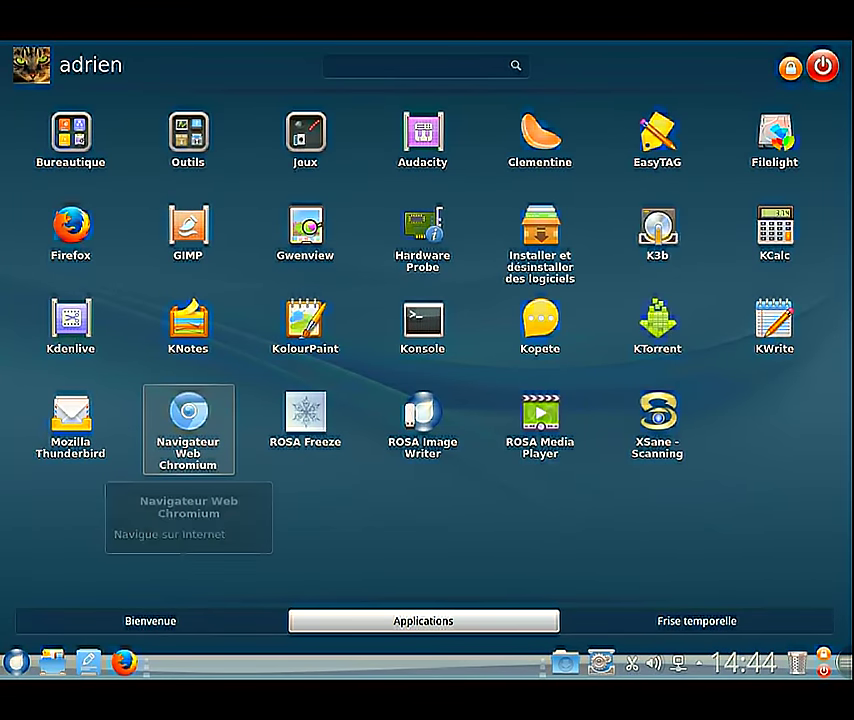
{"action": "key", "text": "Up"}
{"action": "key", "text": "Up"}
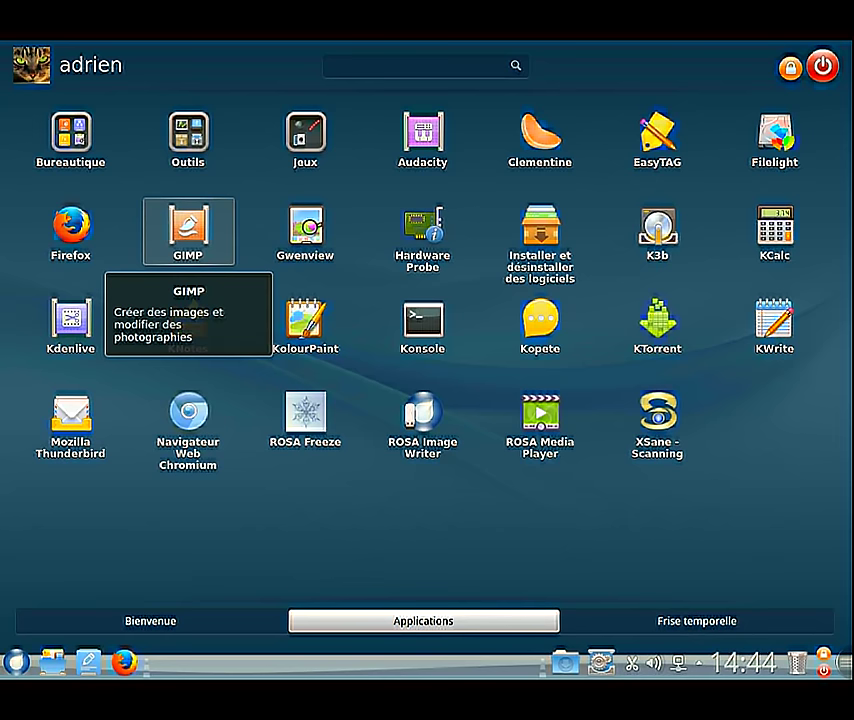
{"action": "key", "text": "Up"}
{"action": "key", "text": "Right"}
{"action": "key", "text": "Right"}
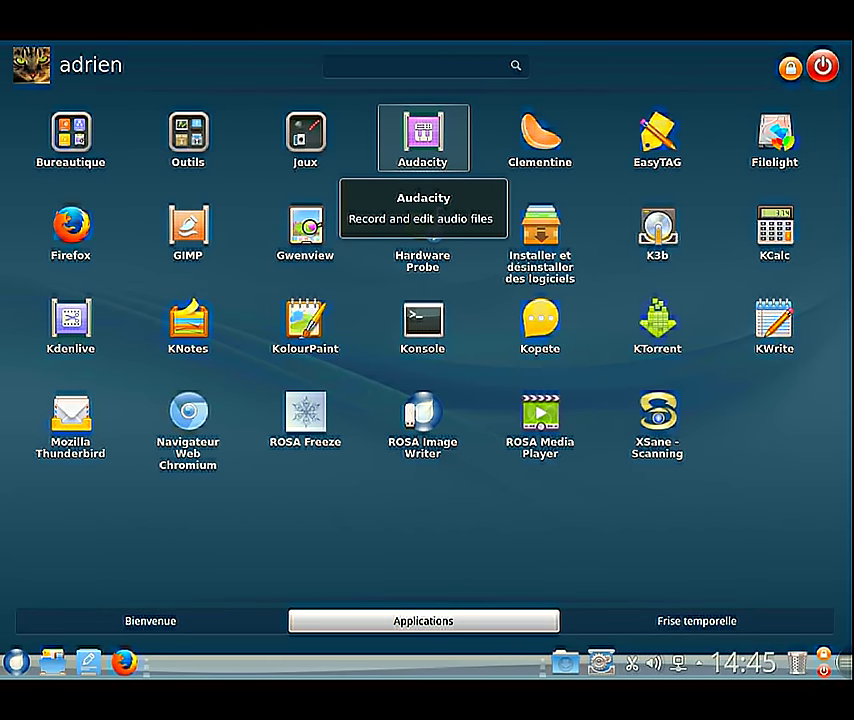
{"action": "key", "text": "Down"}
{"action": "key", "text": "Down"}
{"action": "key", "text": "Right"}
{"action": "key", "text": "Right"}
{"action": "key", "text": "Right"}
{"action": "key", "text": "Up"}
{"action": "key", "text": "Left"}
{"action": "key", "text": "Right"}
{"action": "key", "text": "Left"}
{"action": "key", "text": "Down"}
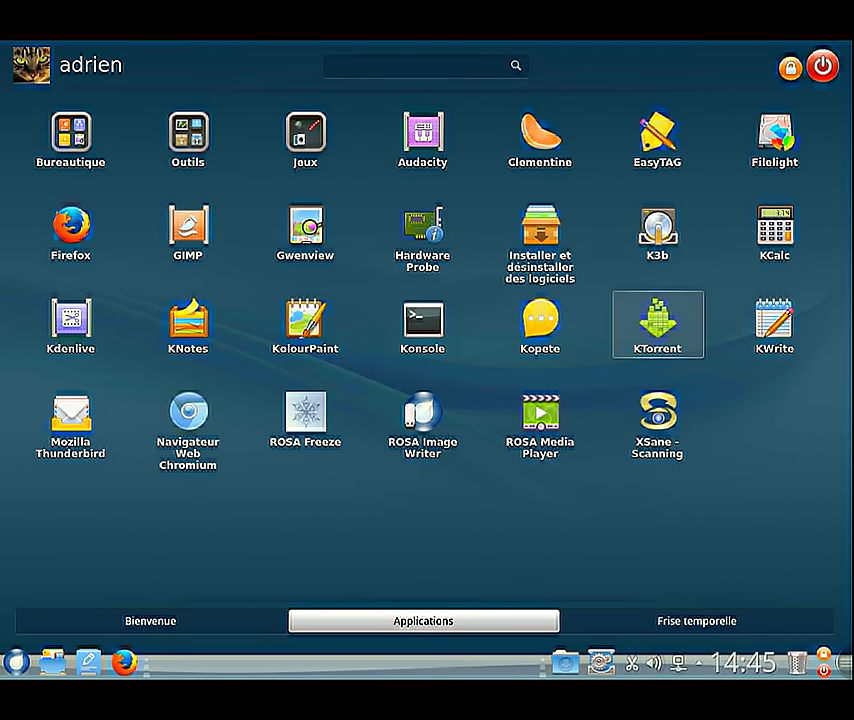
{"action": "key", "text": "Right"}
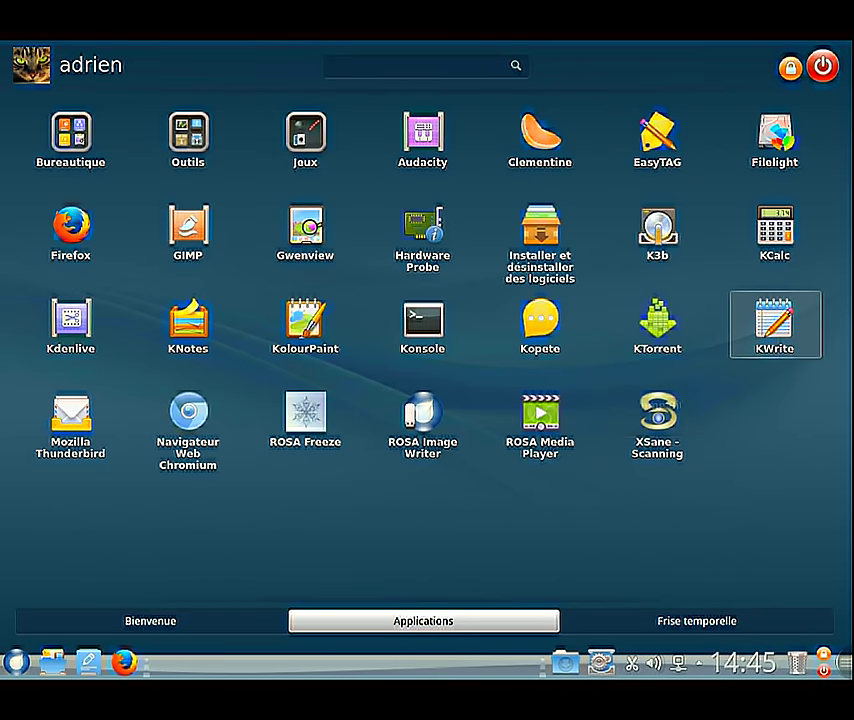
{"action": "key", "text": "Up"}
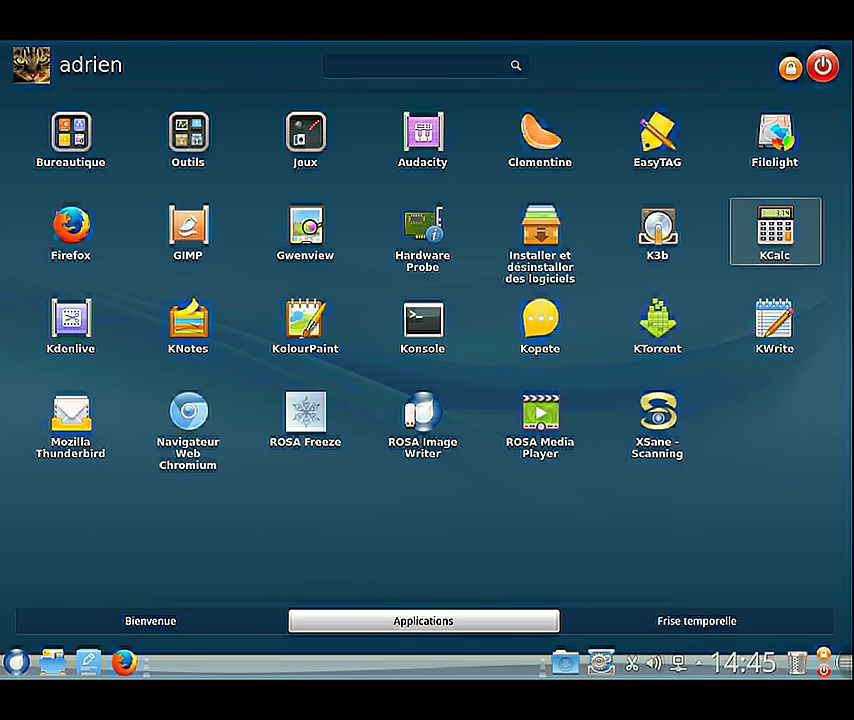
Launch Konsole from the launcher's applications and enlarge the terminal font by three steps.
{"action": "key", "text": "Left"}
{"action": "key", "text": "Left"}
{"action": "key", "text": "Down"}
{"action": "key", "text": "Left"}
{"action": "key", "text": "Return"}
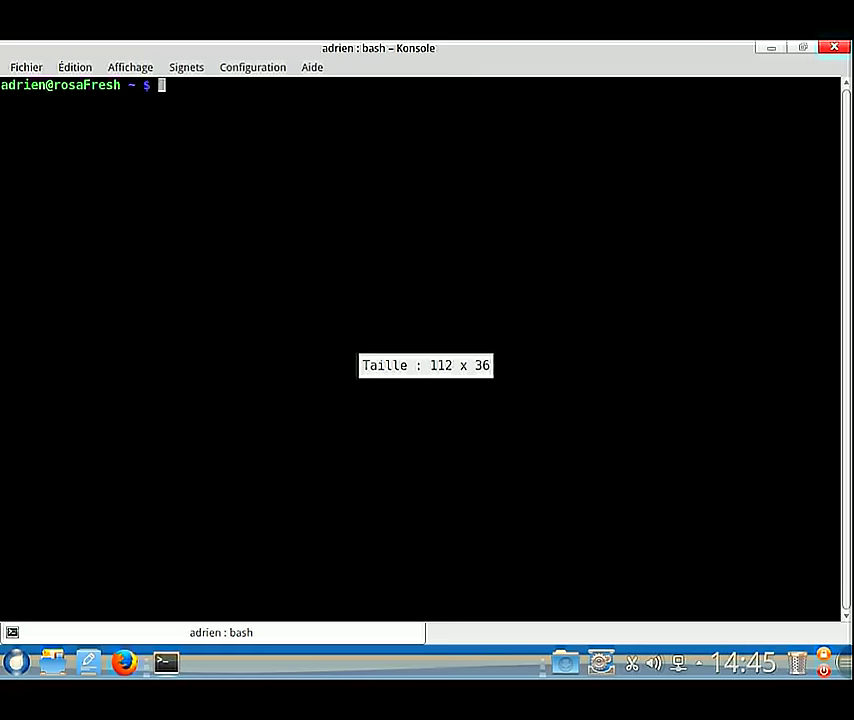
{"action": "key", "text": "ctrl+plus"}
{"action": "key", "text": "ctrl+plus"}
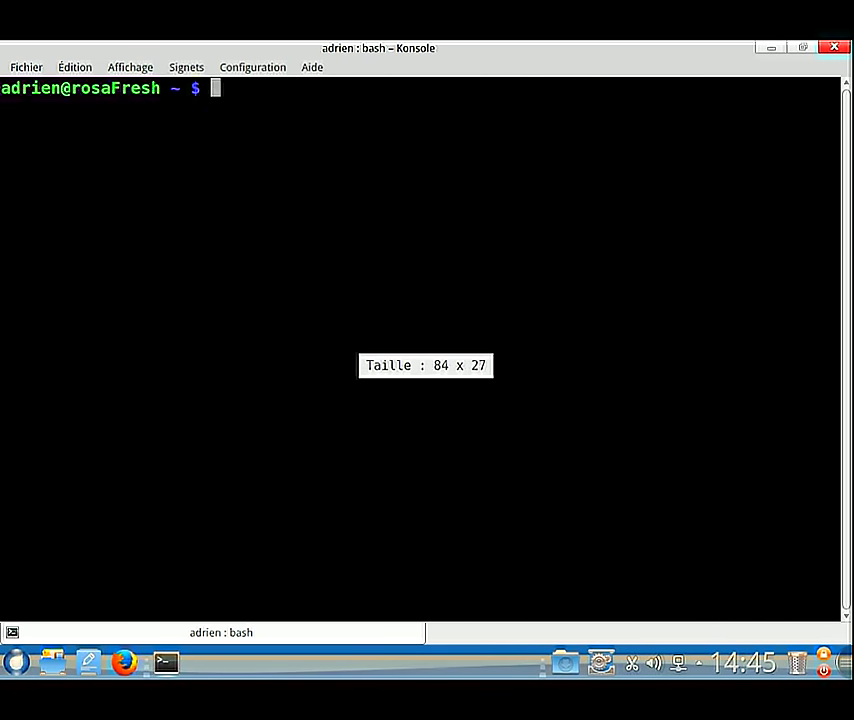
{"action": "key", "text": "ctrl+plus"}
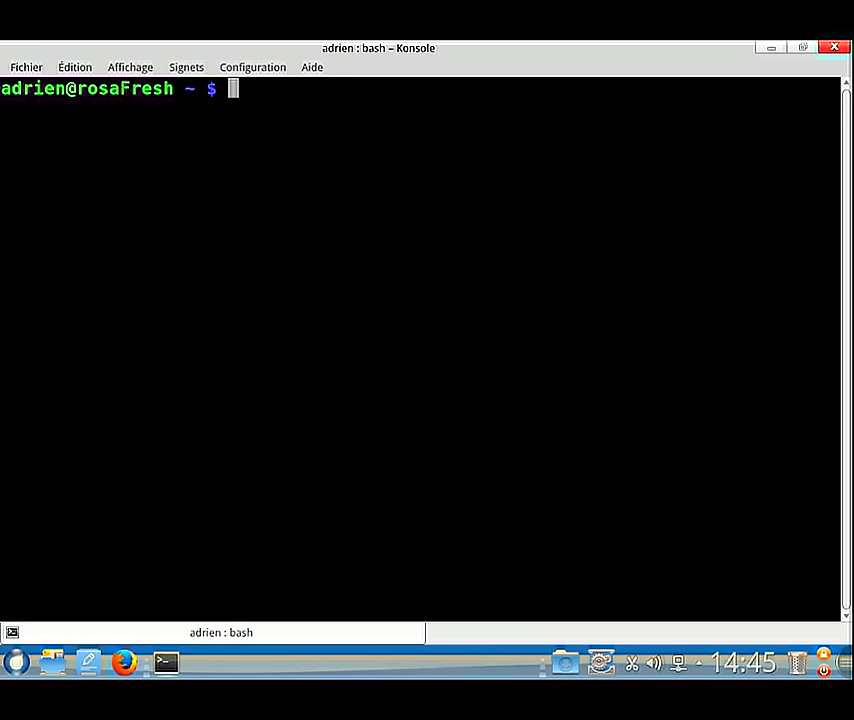
Highlight the regular user prompt, then switch to the root account with su, entering the root password.
{"action": "double_click", "coordinate": [87, 88]}
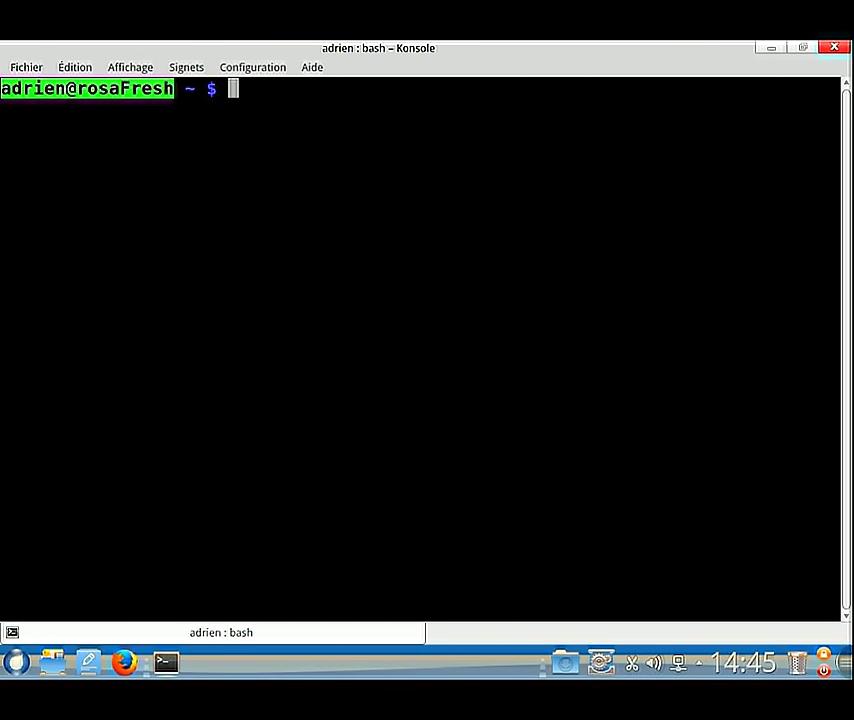
{"action": "left_click", "coordinate": [87, 88]}
{"action": "double_click", "coordinate": [87, 88]}
{"action": "double_click", "coordinate": [87, 109]}
{"action": "left_click", "coordinate": [87, 109]}
{"action": "type", "text": "su"}
{"action": "key", "text": "Return"}
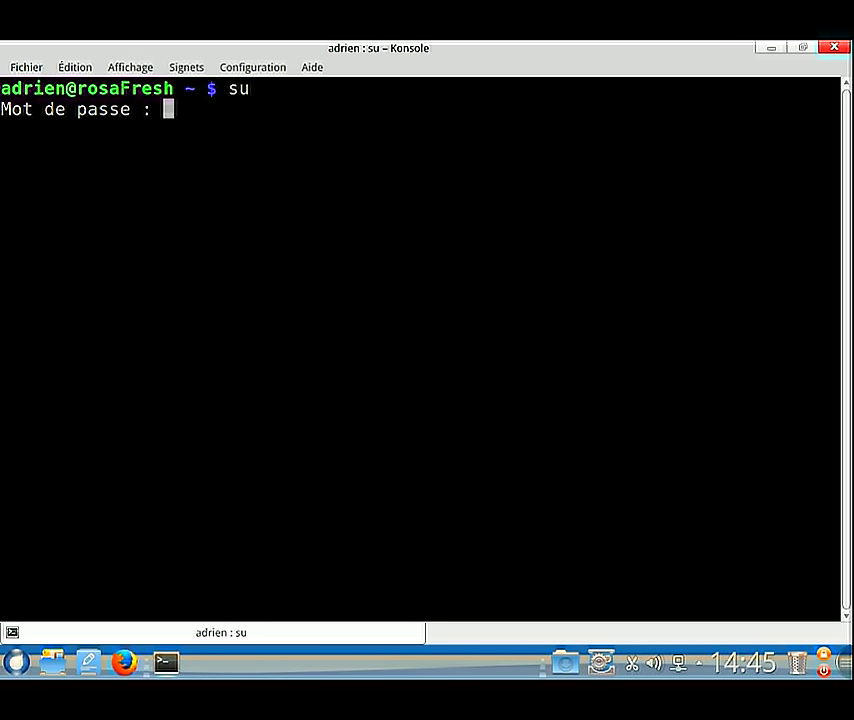
{"action": "key", "text": "Return"}
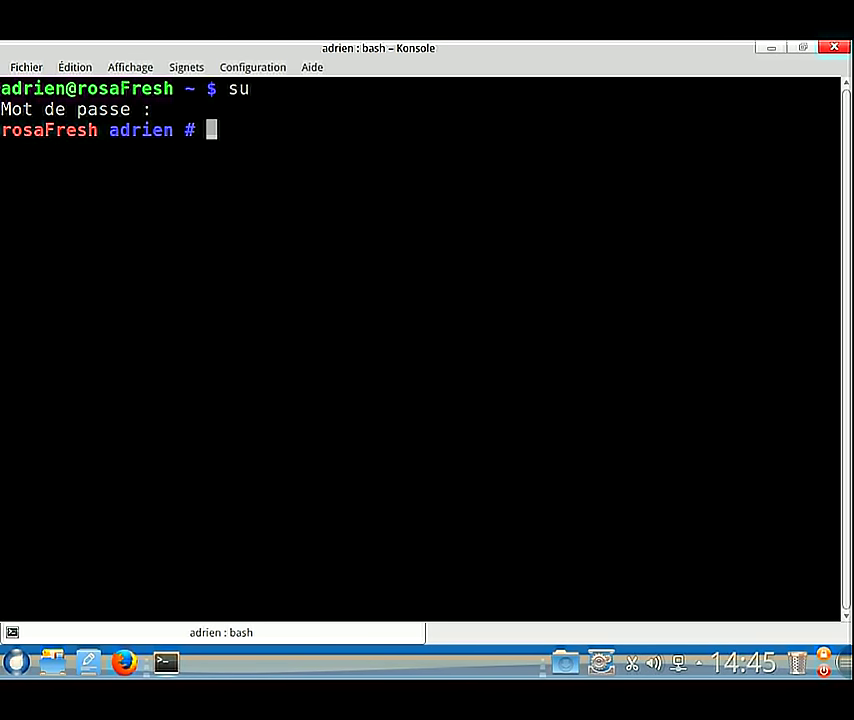
Highlight the host name in the root prompt, then run uname -a to show the kernel information.
{"action": "double_click", "coordinate": [49, 130]}
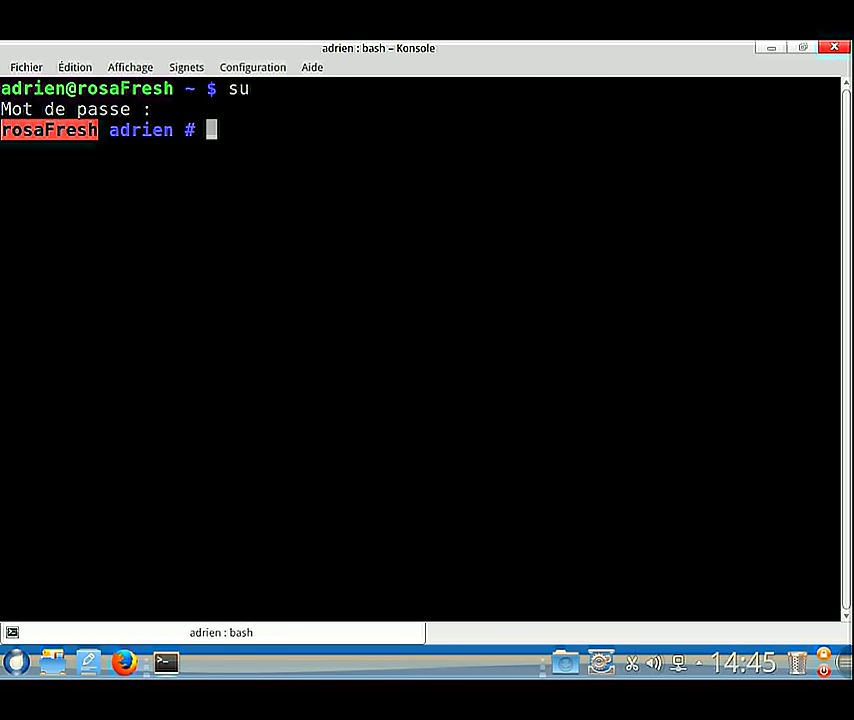
{"action": "left_click", "coordinate": [49, 130]}
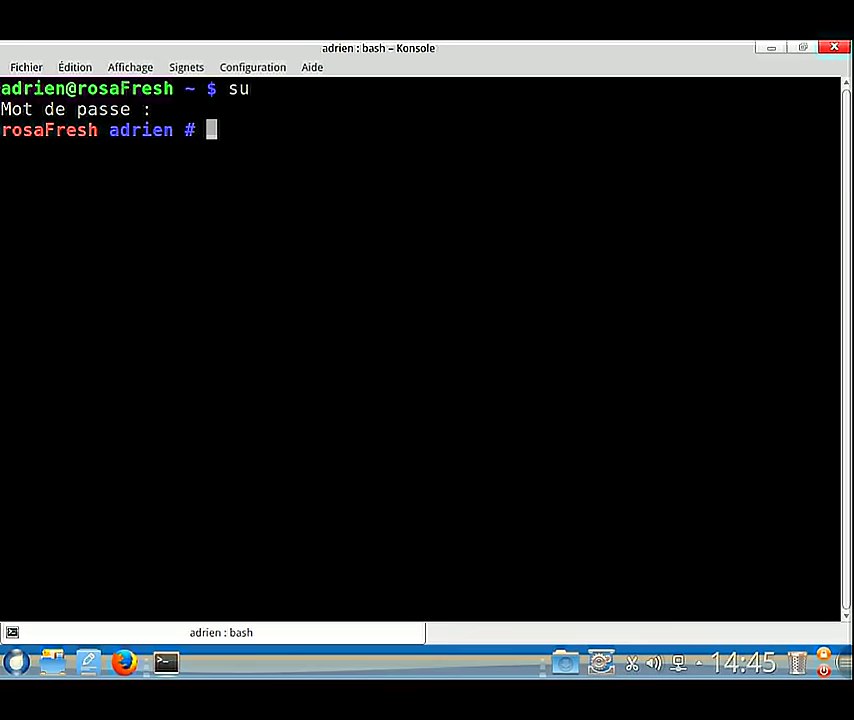
{"action": "type", "text": "uname -a"}
{"action": "key", "text": "Return"}
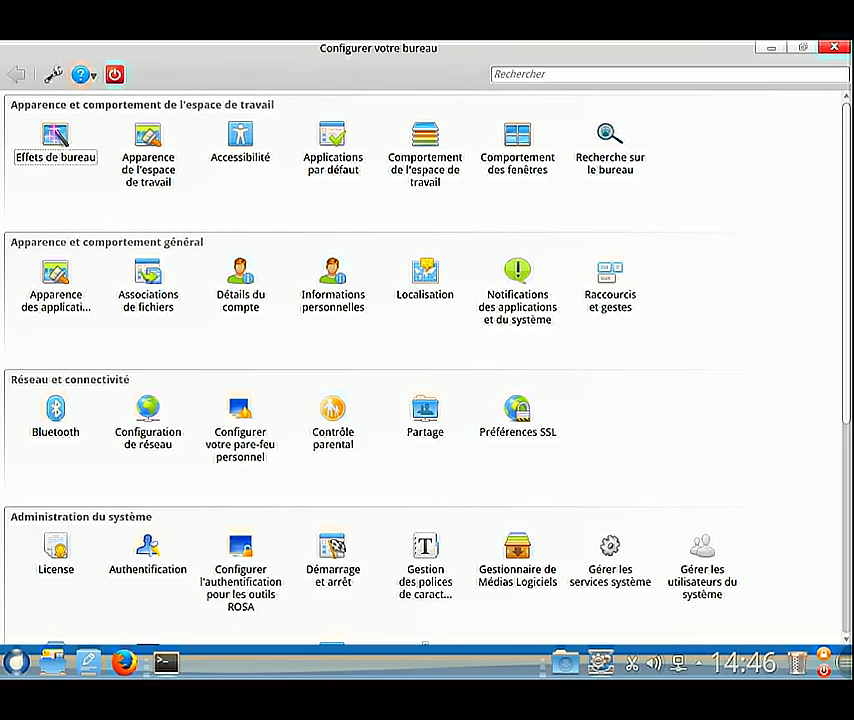
Open "Installer et désinstaller des logiciels" from the system administration settings, authenticating with the administrator password.
{"action": "scroll", "coordinate": [425, 370], "scroll_direction": "down", "scroll_amount": 5}
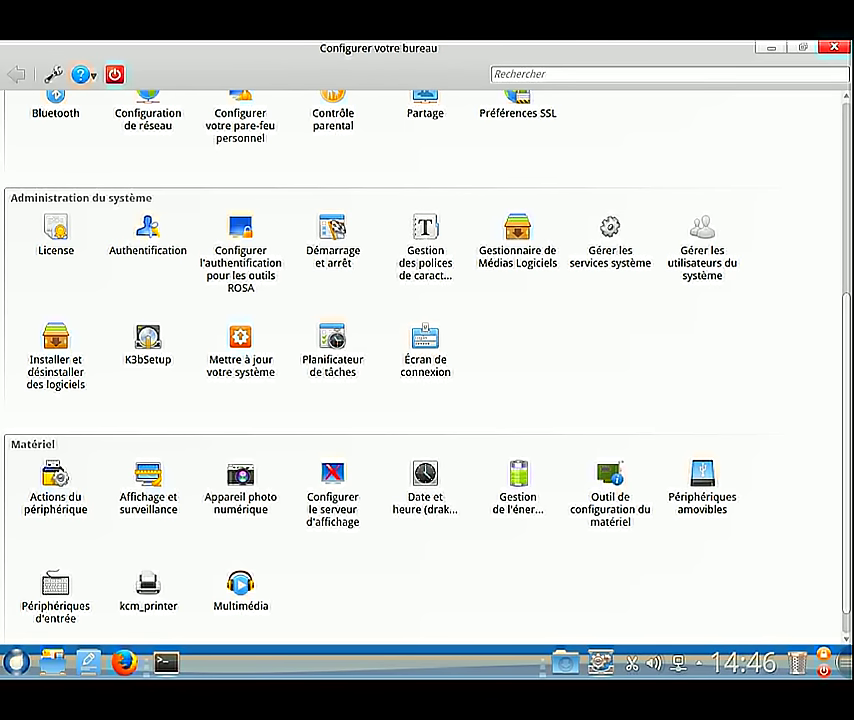
{"action": "left_click", "coordinate": [55, 355]}
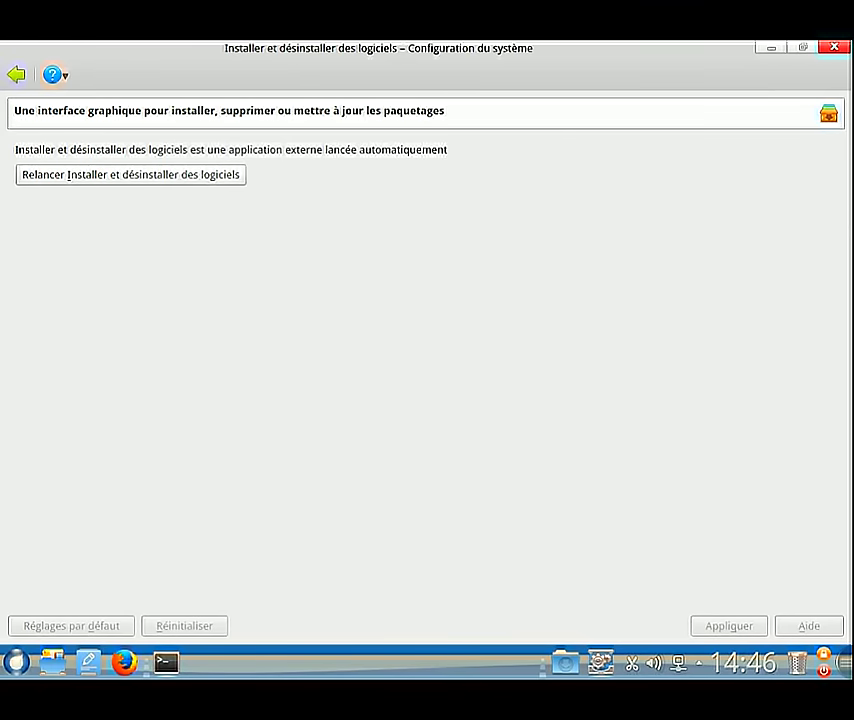
{"action": "type", "text": "********"}
{"action": "key", "text": "Return"}
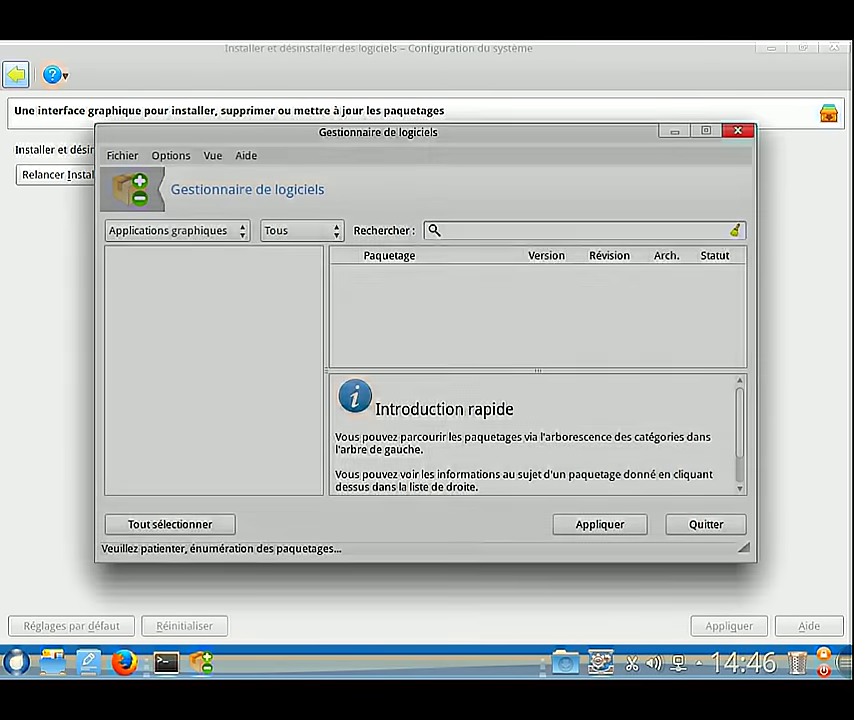
Search the software manager for vlc, install the vlc package with its required dependencies, and close the manager.
{"action": "scroll", "coordinate": [210, 370], "scroll_direction": "down", "scroll_amount": 5}
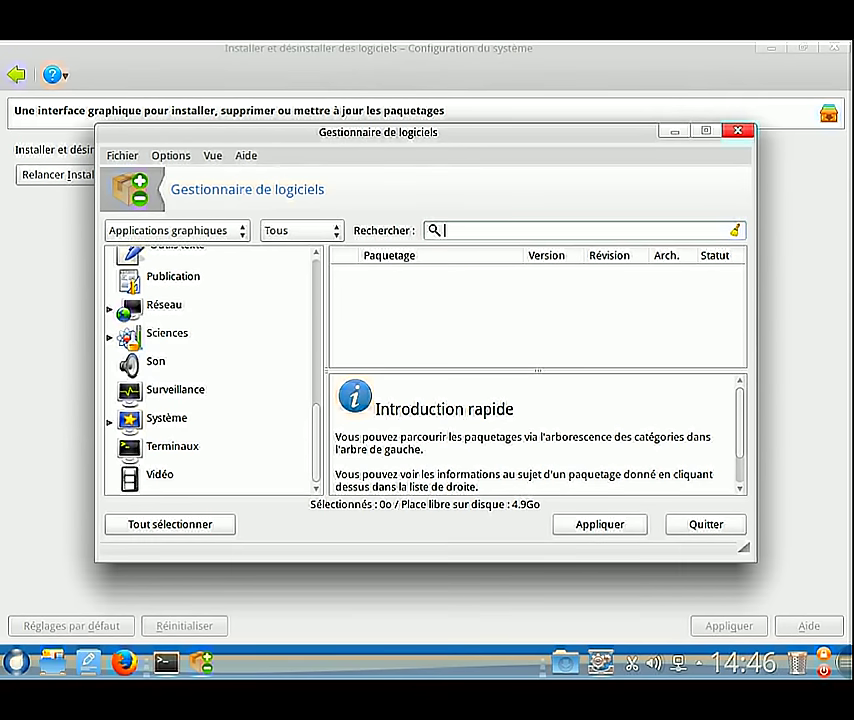
{"action": "type", "text": "vlc"}
{"action": "key", "text": "Return"}
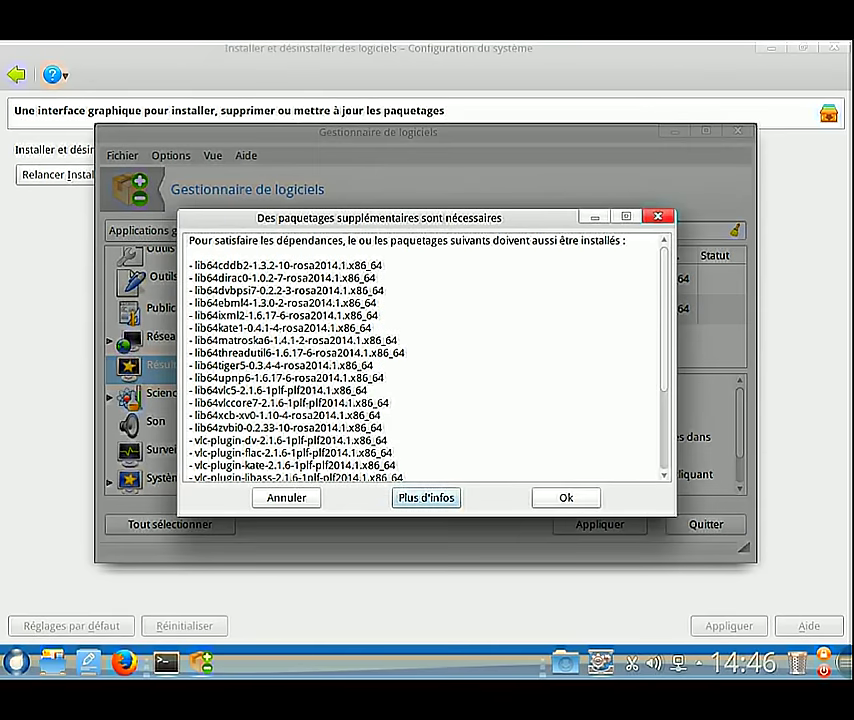
{"action": "left_click", "coordinate": [553, 497]}
{"action": "left_click", "coordinate": [599, 524]}
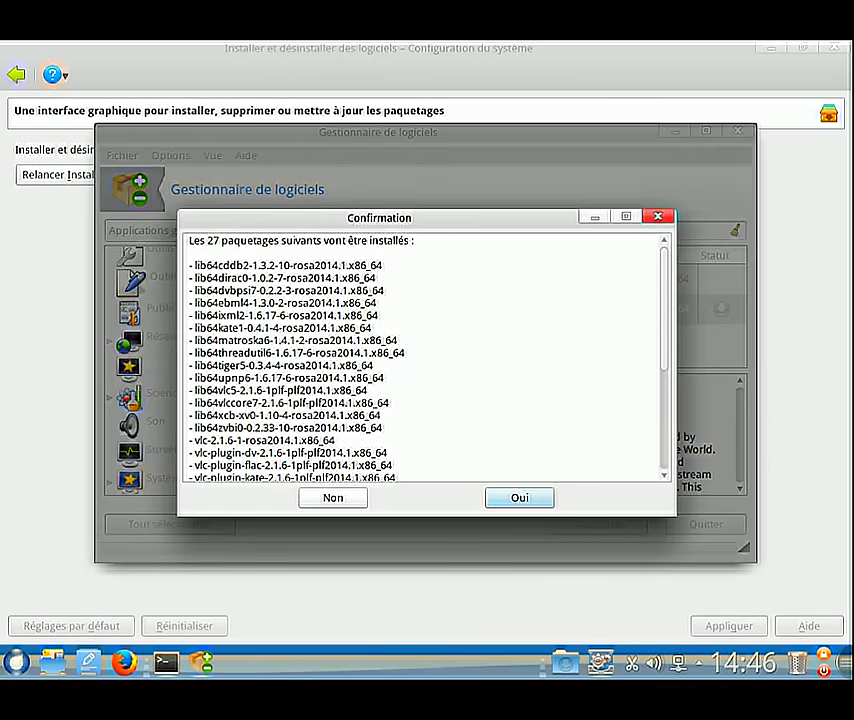
{"action": "left_click", "coordinate": [518, 497]}
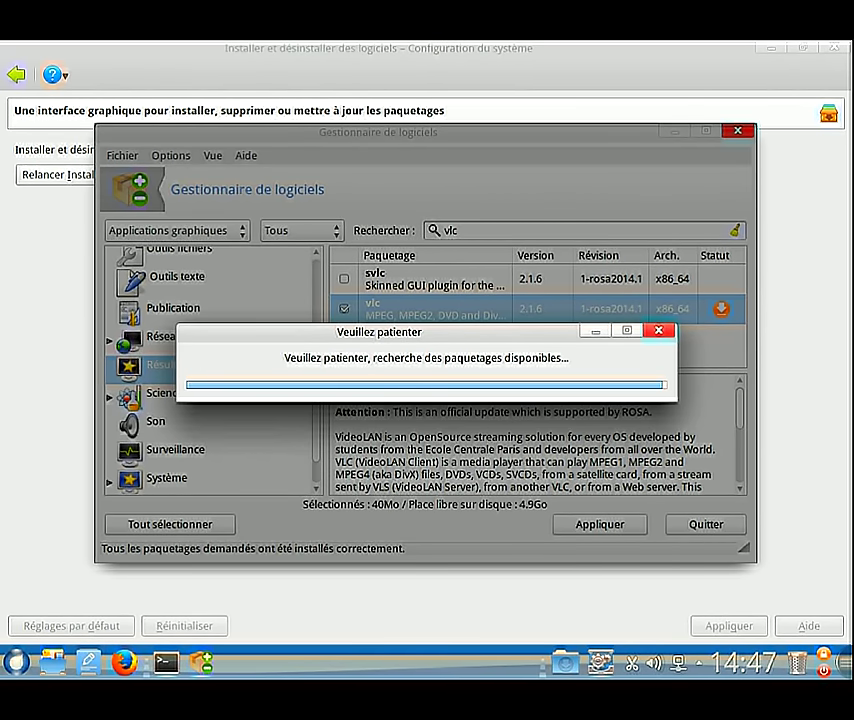
{"action": "key", "text": "alt+F4"}
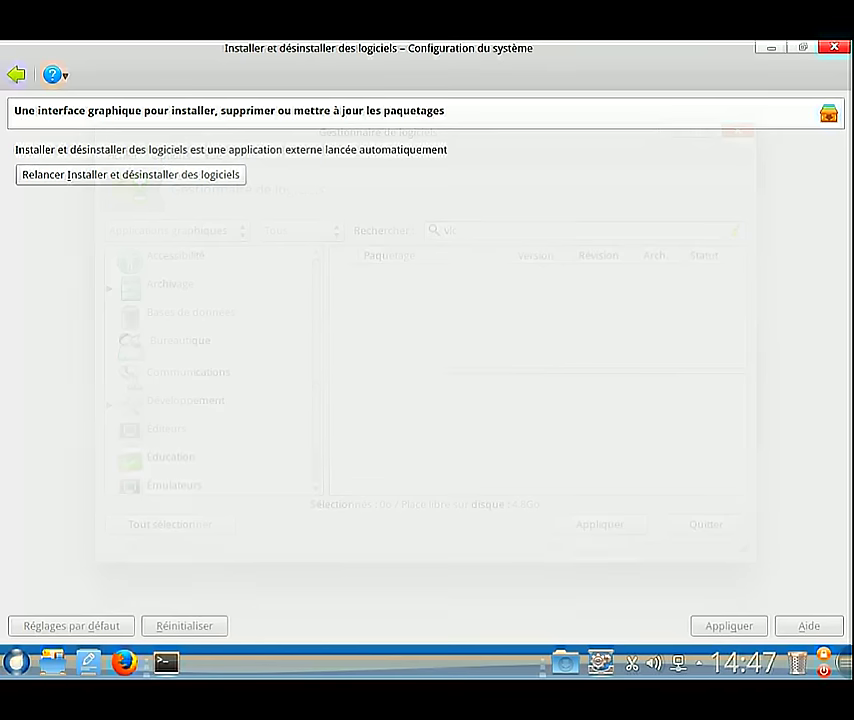
Open the "Mettre à jour votre système" module from the system administration settings, then return to the settings overview.
{"action": "left_click", "coordinate": [16, 74]}
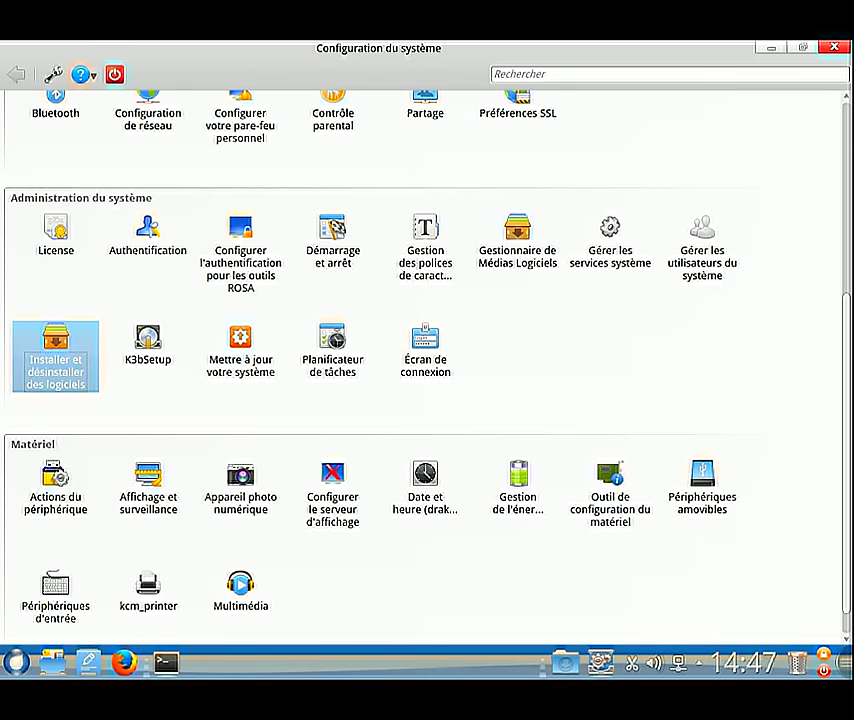
{"action": "left_click", "coordinate": [240, 350]}
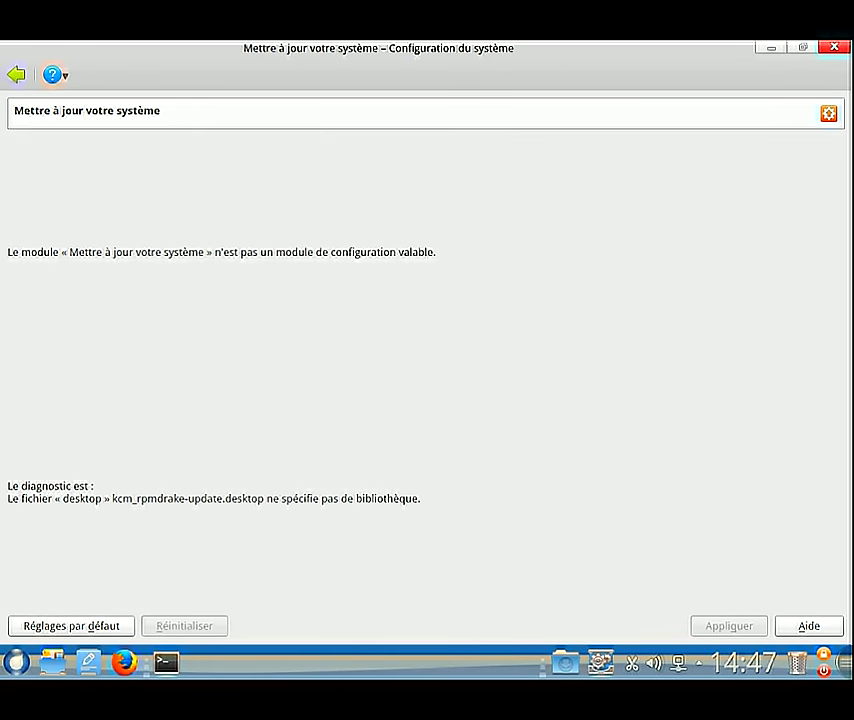
{"action": "left_click", "coordinate": [16, 74]}
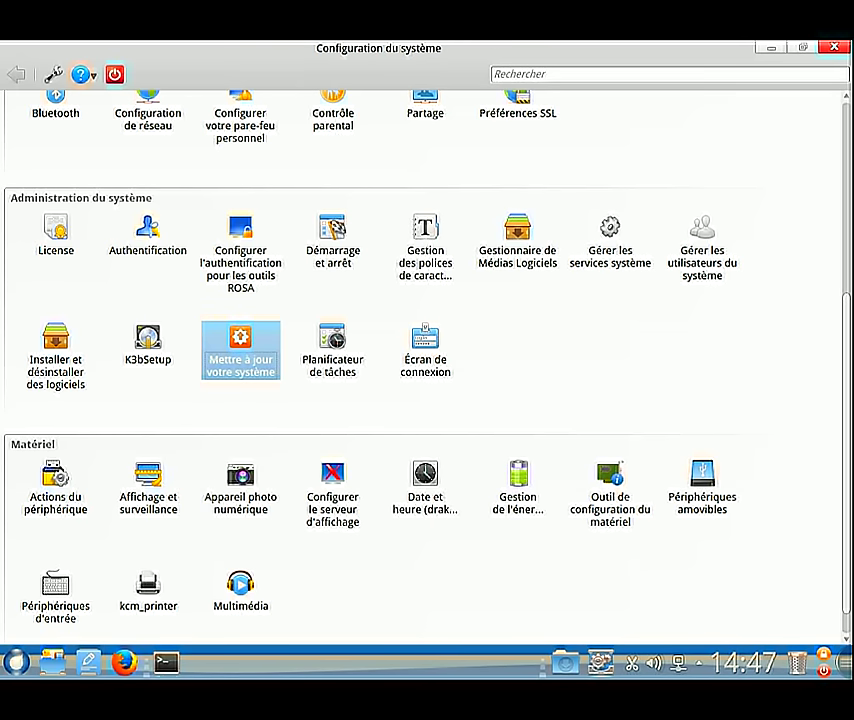
Switch to the Konsole root prompt and list the available commands beginning with urpm.
{"action": "left_click", "coordinate": [166, 661]}
{"action": "type", "text": "urpm"}
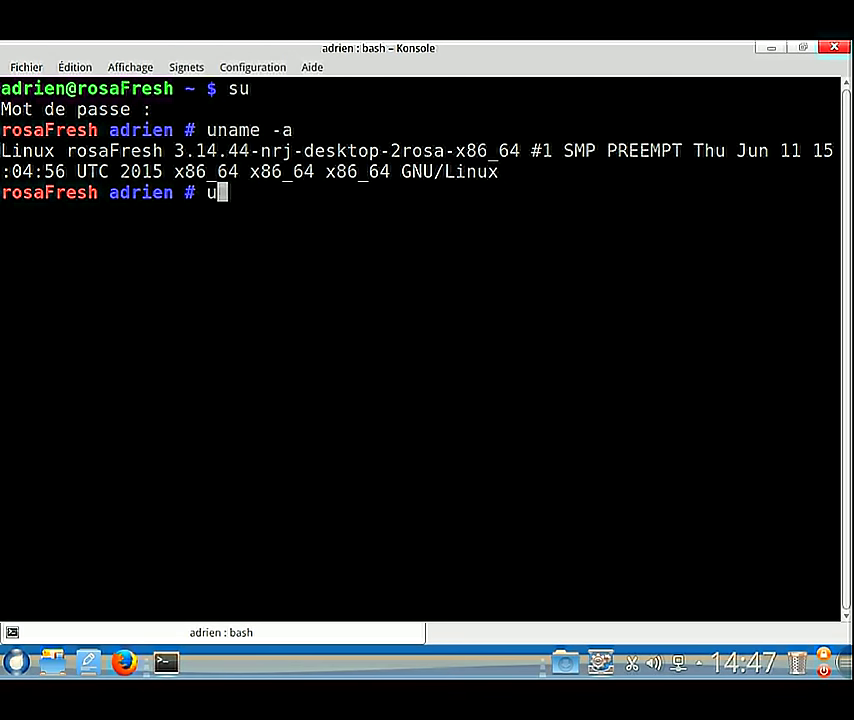
{"action": "key", "text": "Tab"}
{"action": "key", "text": "Tab"}
{"action": "type", "text": "i"}
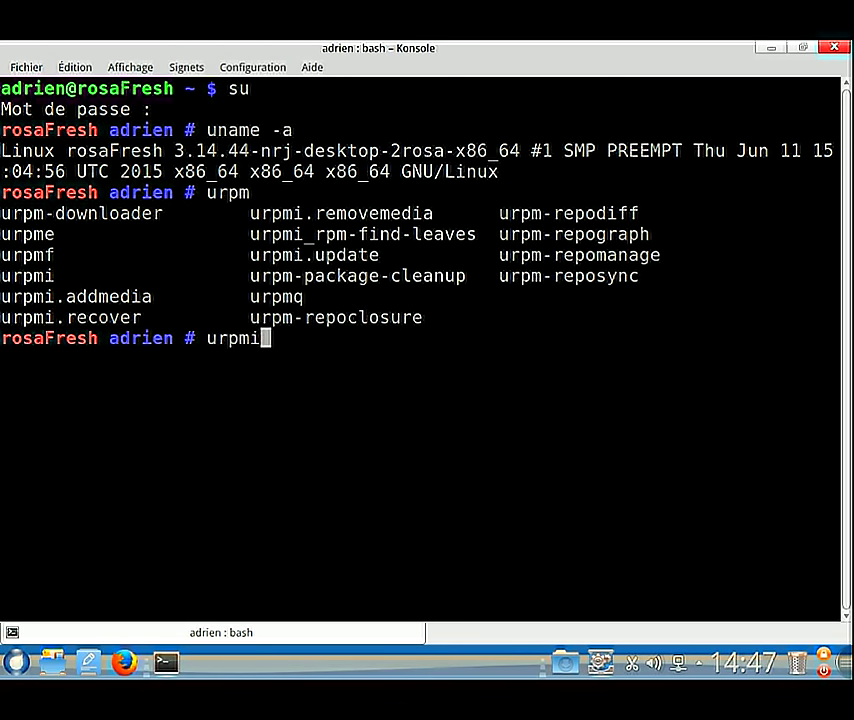
{"action": "type", "text": ".u"}
{"action": "key", "text": "Tab"}
{"action": "key", "text": "BackSpace"}
{"action": "key", "text": "BackSpace"}
{"action": "key", "text": "BackSpace"}
{"action": "key", "text": "BackSpace"}
{"action": "key", "text": "BackSpace"}
{"action": "key", "text": "BackSpace"}
{"action": "key", "text": "BackSpace"}
{"action": "key", "text": "BackSpace"}
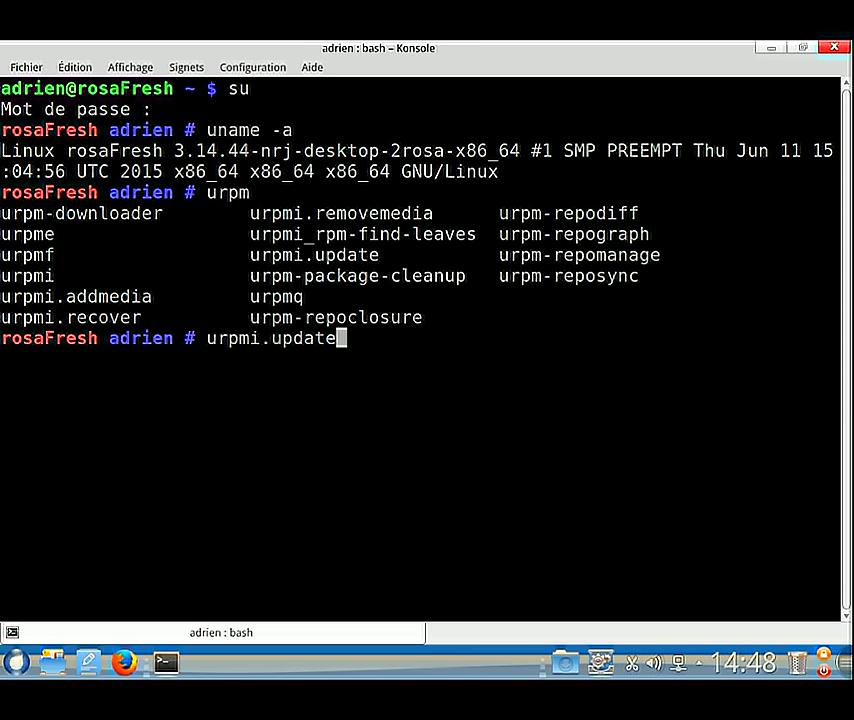
{"action": "key", "text": "BackSpace"}
{"action": "key", "text": "Tab"}
{"action": "key", "text": "Tab"}
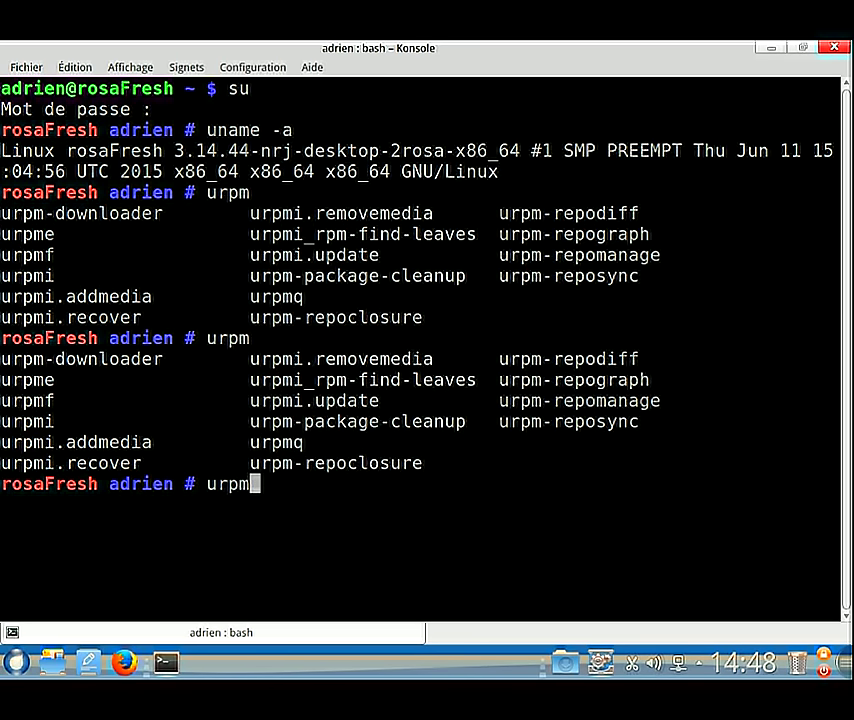
Run urpmi --auto-update at the root prompt and accept the package installation with o.
{"action": "type", "text": "i --auto-update"}
{"action": "key", "text": "Return"}
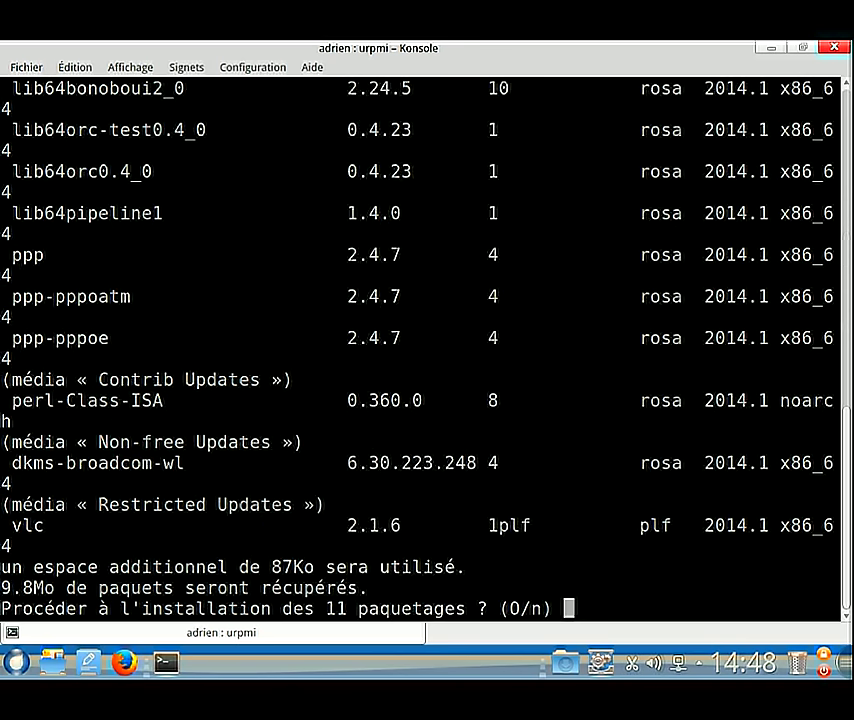
{"action": "type", "text": "o"}
{"action": "key", "text": "Return"}
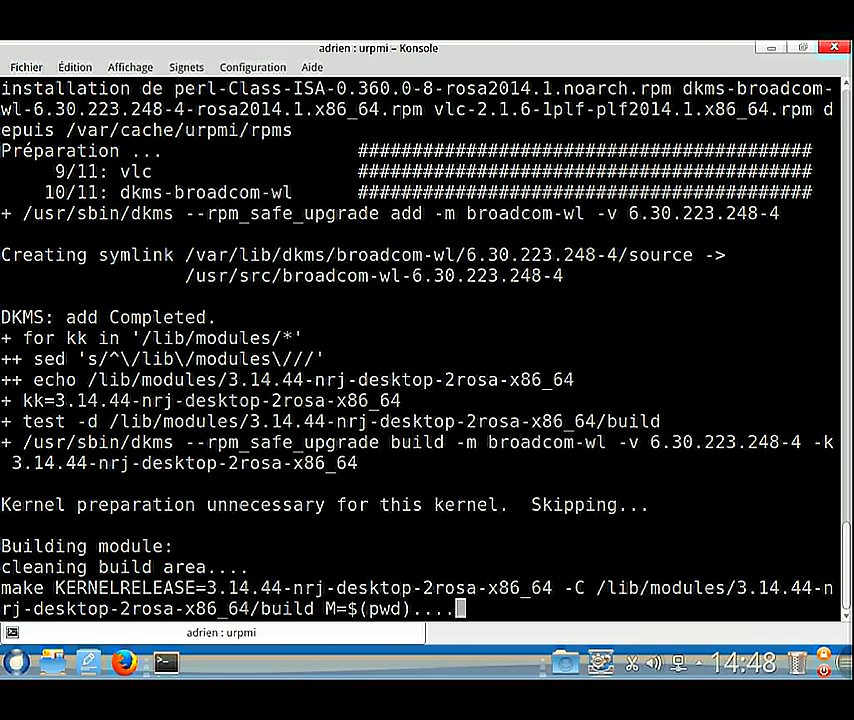
Return to the system settings, check the "Configurer le serveur d'affichage" hardware module, and close the settings window.
{"action": "left_click", "coordinate": [166, 662]}
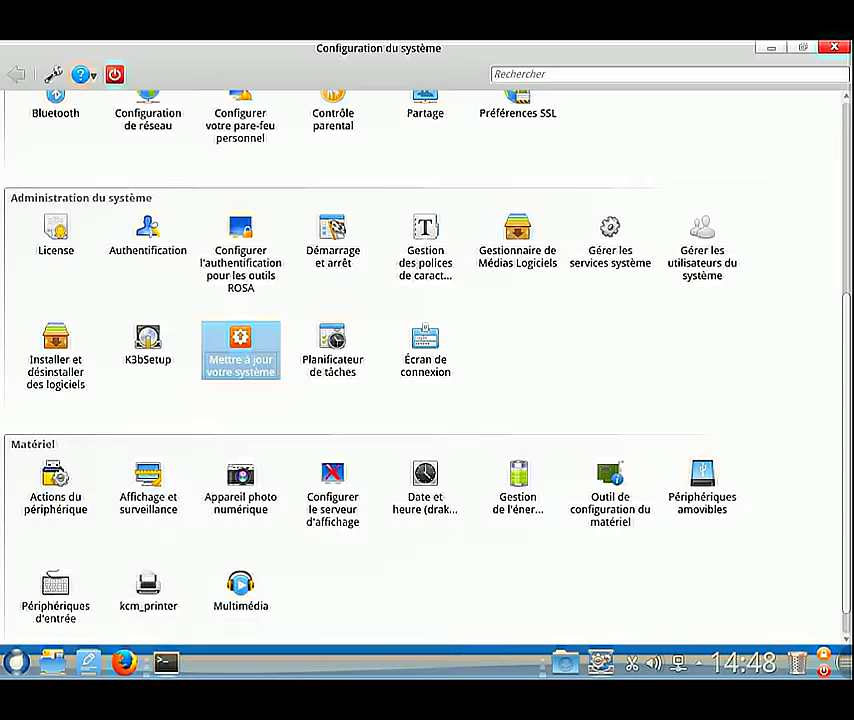
{"action": "scroll", "coordinate": [424, 365], "scroll_direction": "down", "scroll_amount": 1}
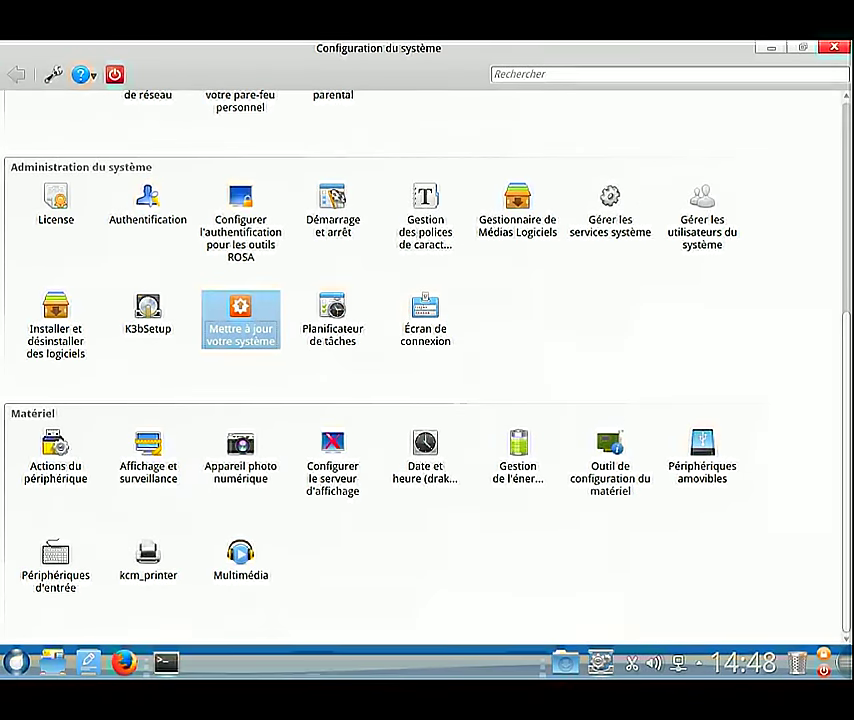
{"action": "left_click", "coordinate": [333, 455]}
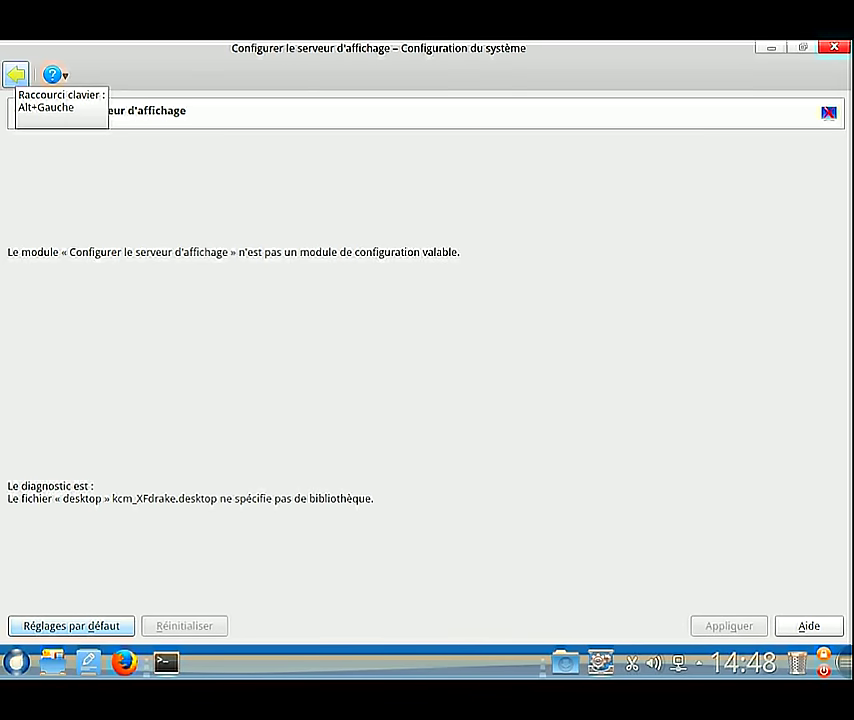
{"action": "left_click", "coordinate": [15, 74]}
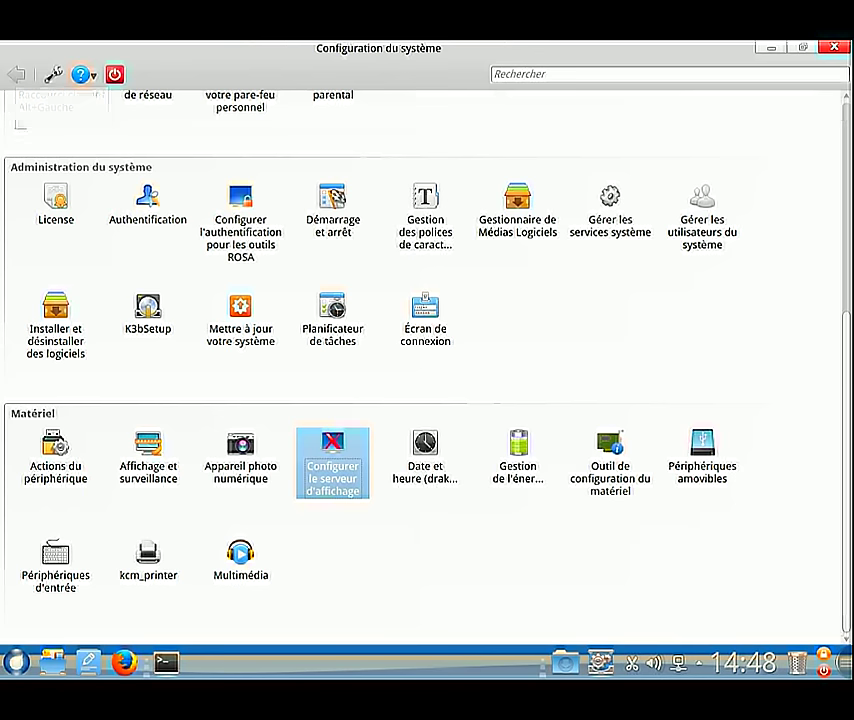
{"action": "scroll", "coordinate": [425, 360], "scroll_direction": "up", "scroll_amount": 6}
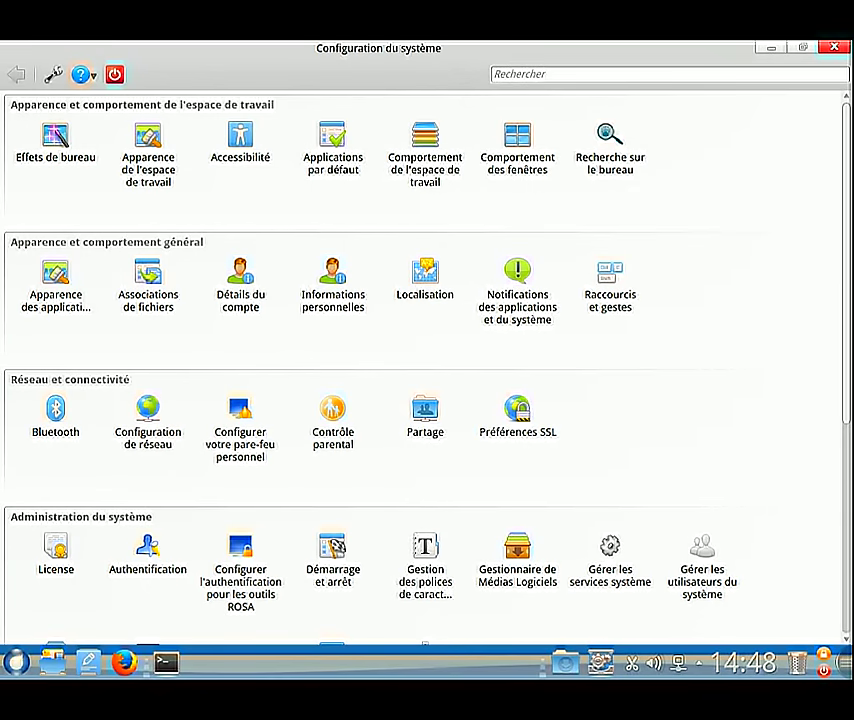
{"action": "left_click", "coordinate": [834, 47]}
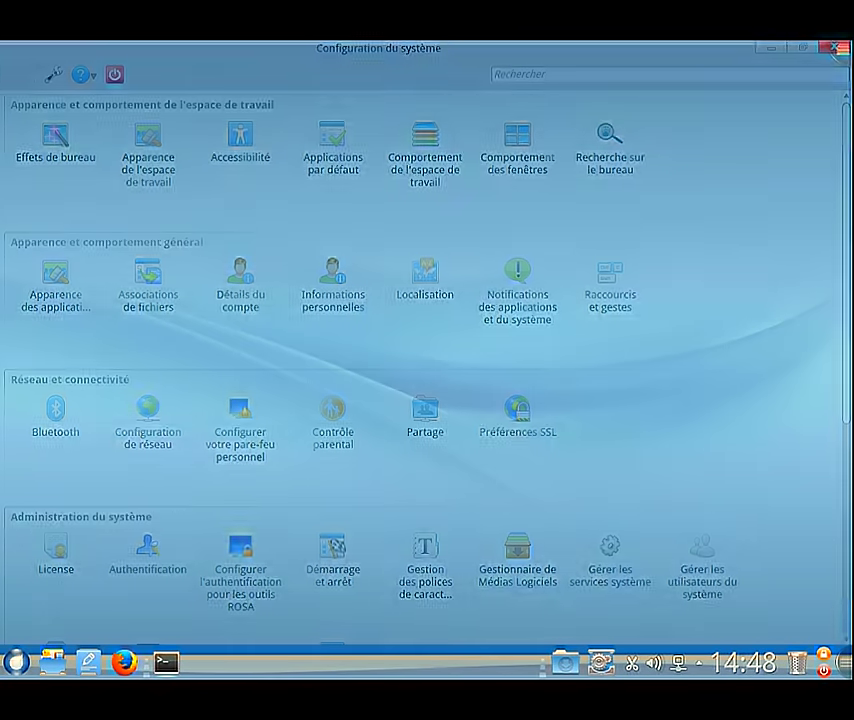
View the installed applications in the launcher, then reopen the system settings.
{"action": "left_click", "coordinate": [16, 662]}
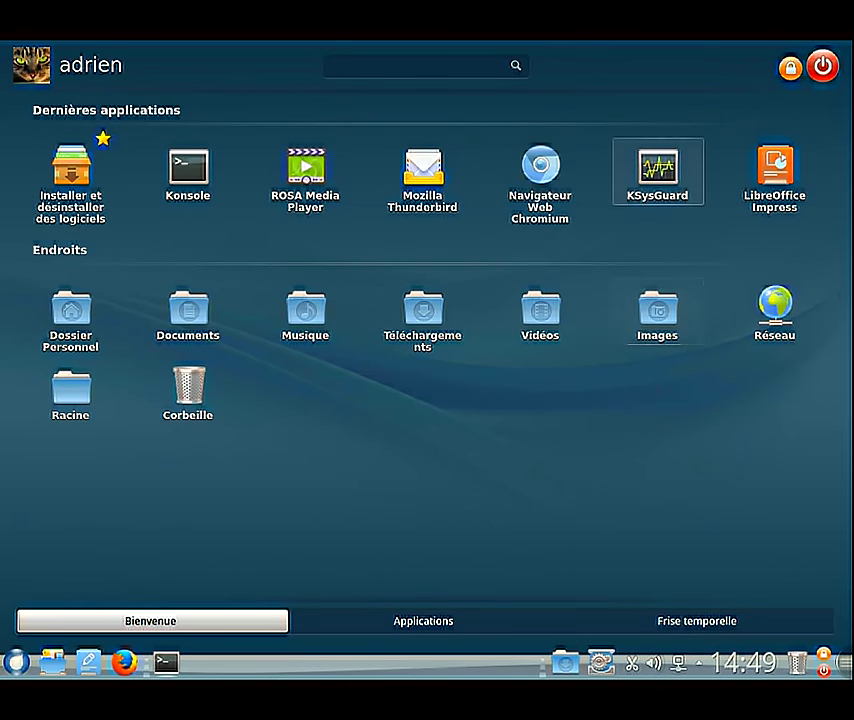
{"action": "left_click", "coordinate": [423, 620]}
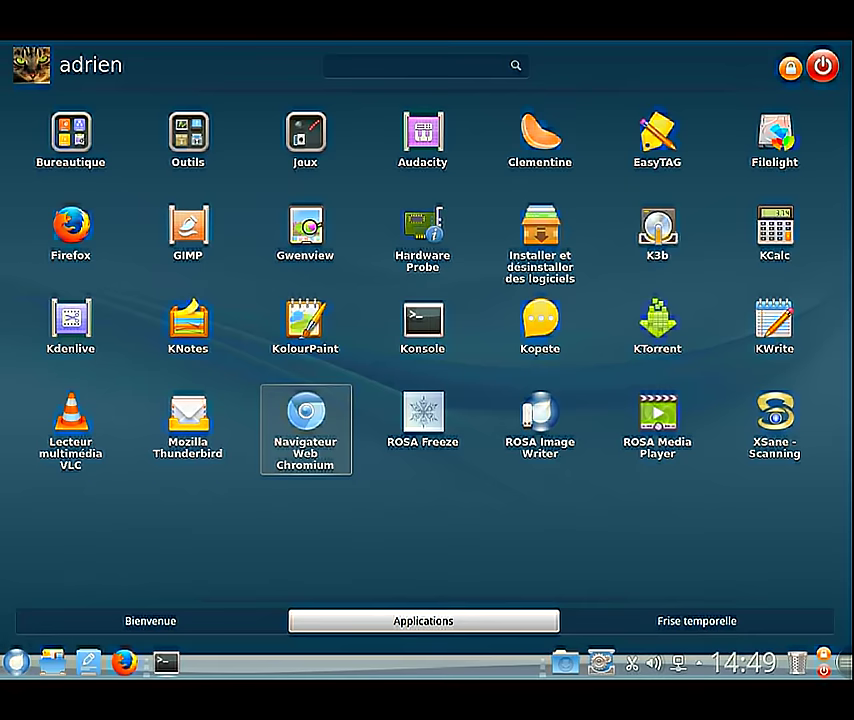
{"action": "left_click", "coordinate": [305, 430]}
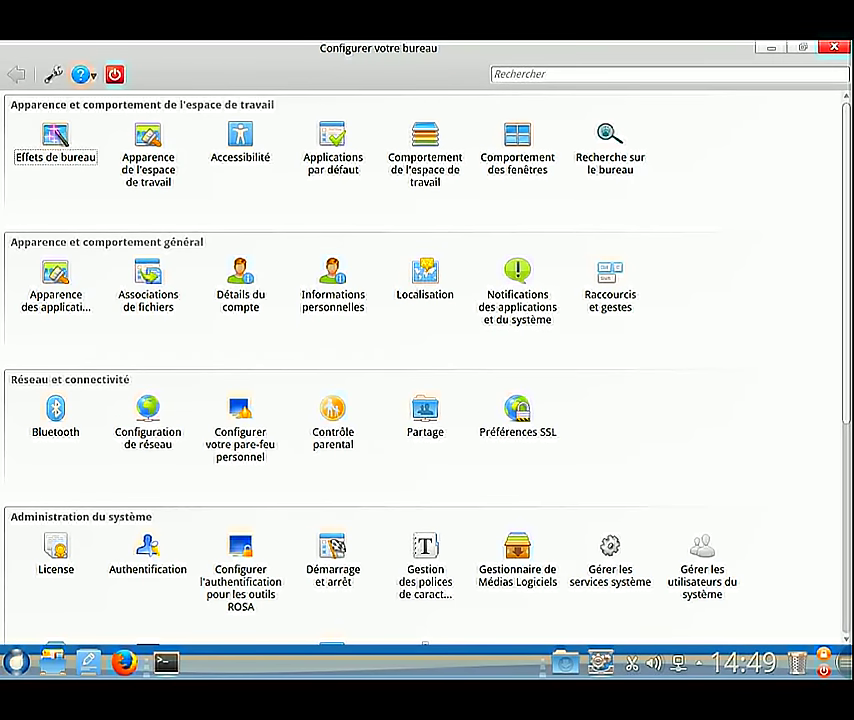
Examine the window decorations and desktop themes in the workspace appearance settings, then return to the overview.
{"action": "left_click", "coordinate": [148, 150]}
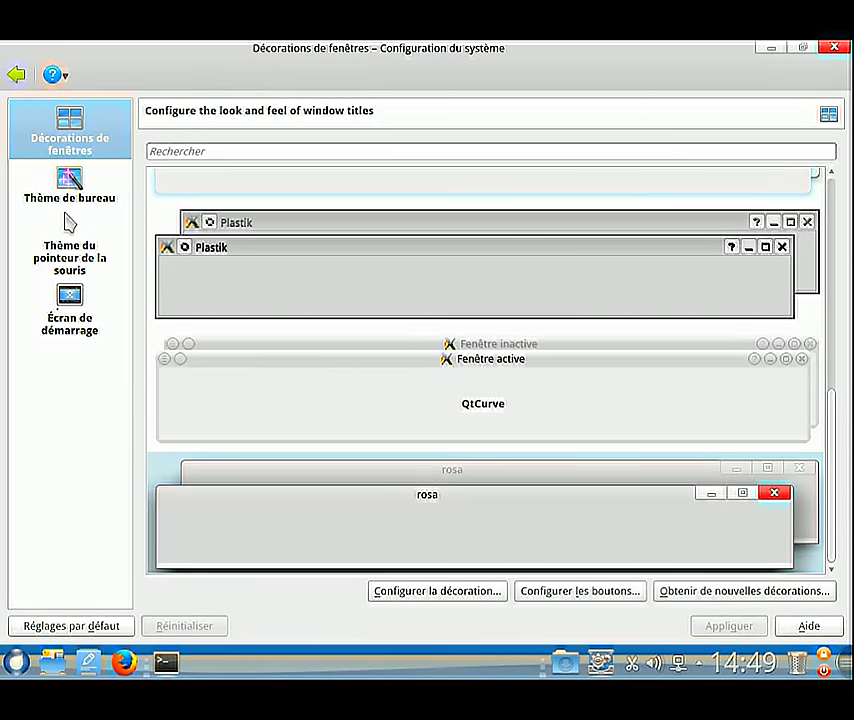
{"action": "left_click", "coordinate": [66, 212]}
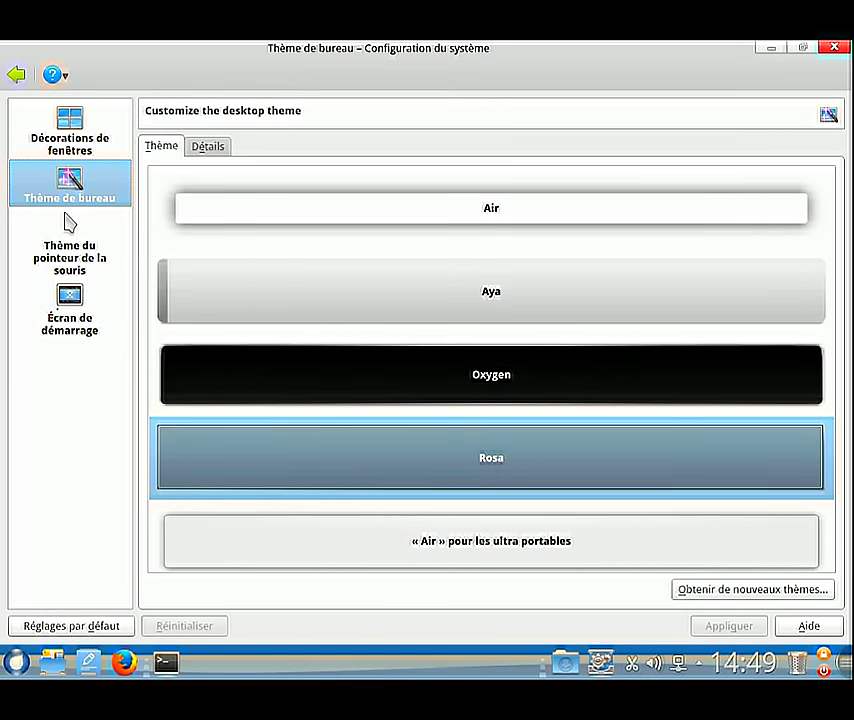
{"action": "left_click", "coordinate": [16, 75]}
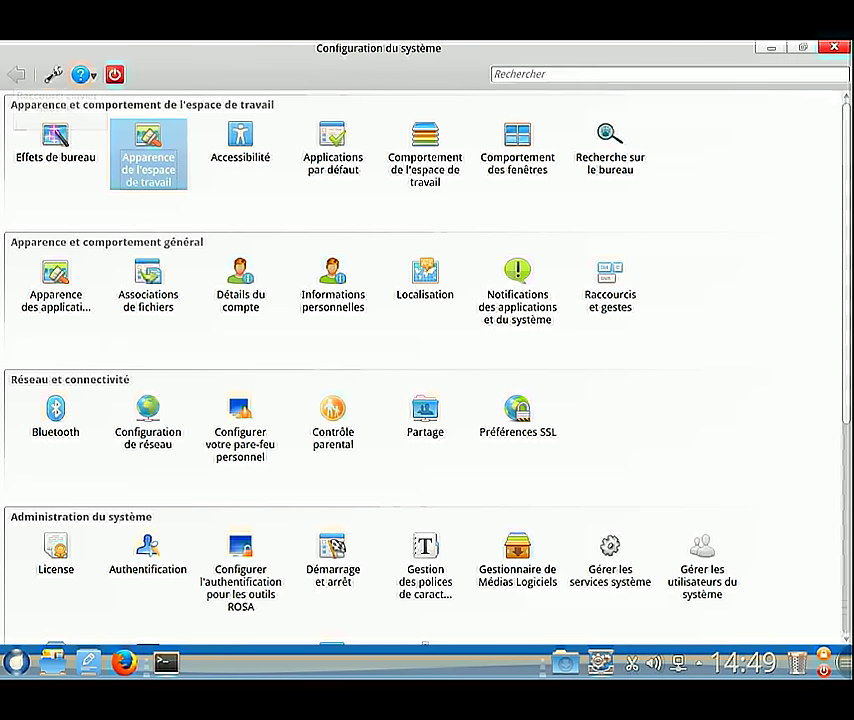
Examine the widget style and icon themes in the application appearance settings, then close the settings window.
{"action": "left_click", "coordinate": [56, 286]}
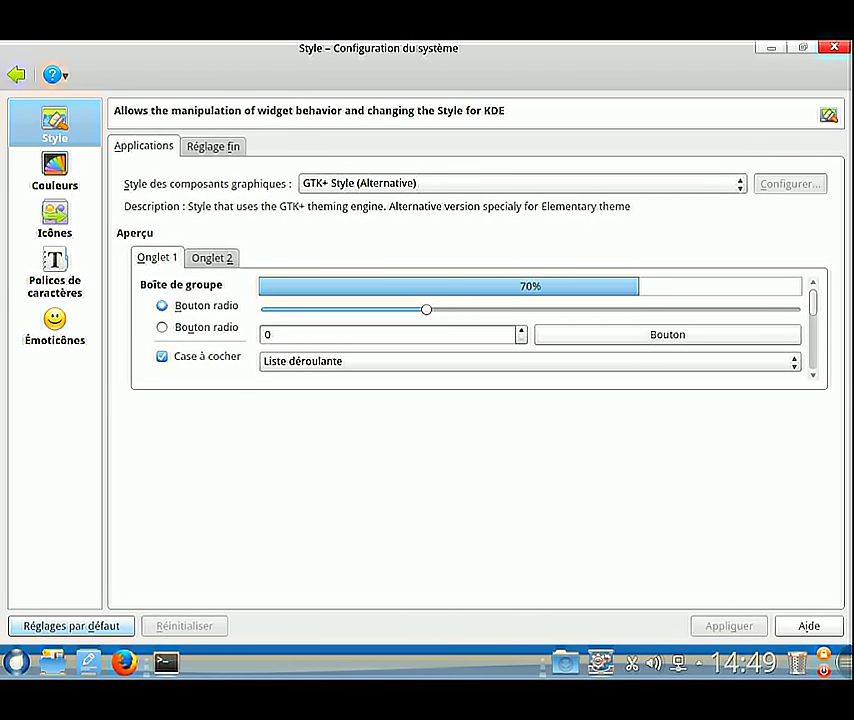
{"action": "left_click", "coordinate": [54, 218]}
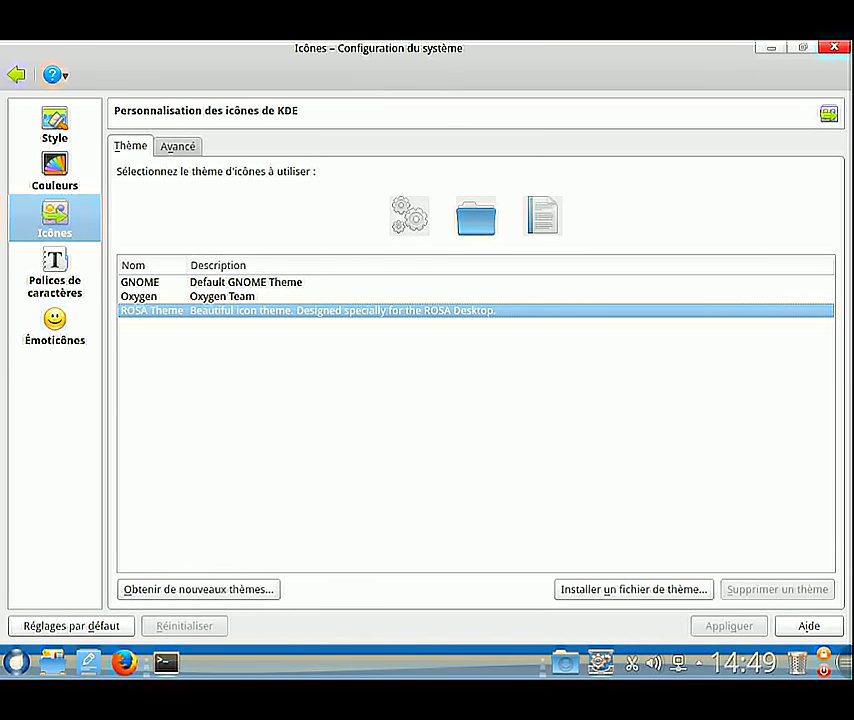
{"action": "left_click", "coordinate": [833, 47]}
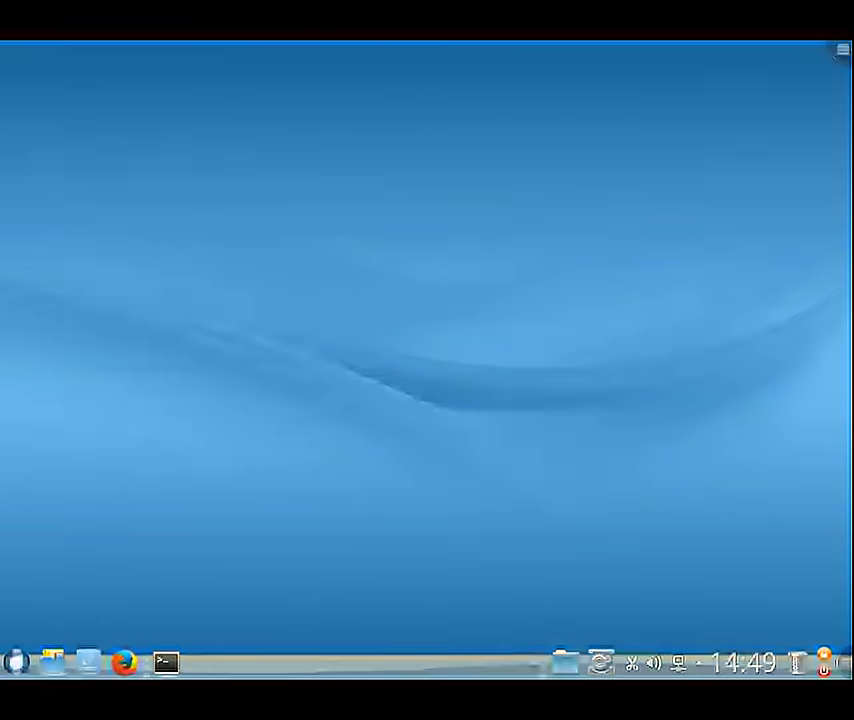
Bring Konsole back to check the update output, highlighting parts of the Russian notice about the b43 driver and firmware package.
{"action": "mouse_move", "coordinate": [166, 661]}
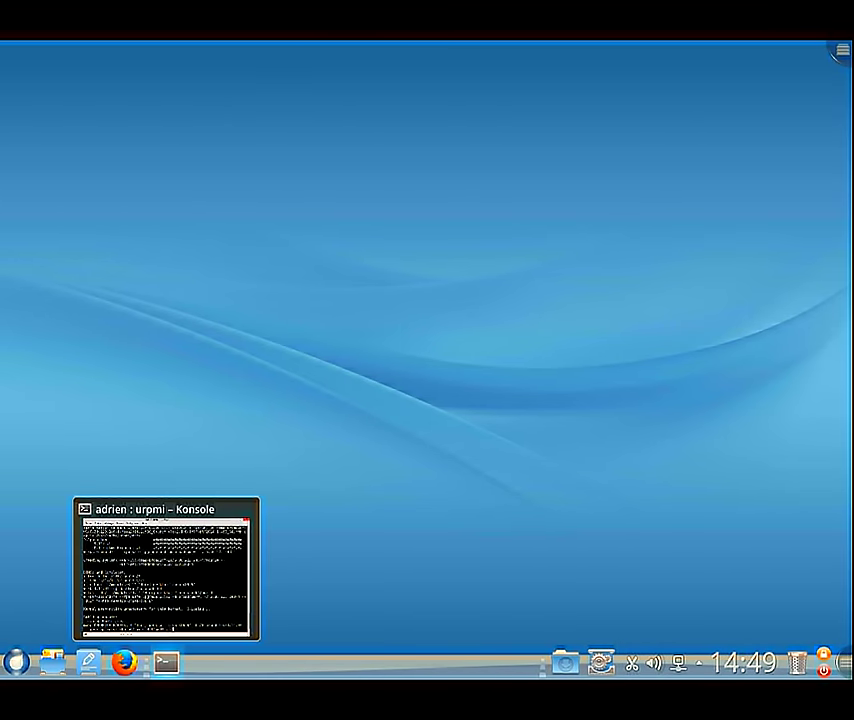
{"action": "left_click", "coordinate": [166, 661]}
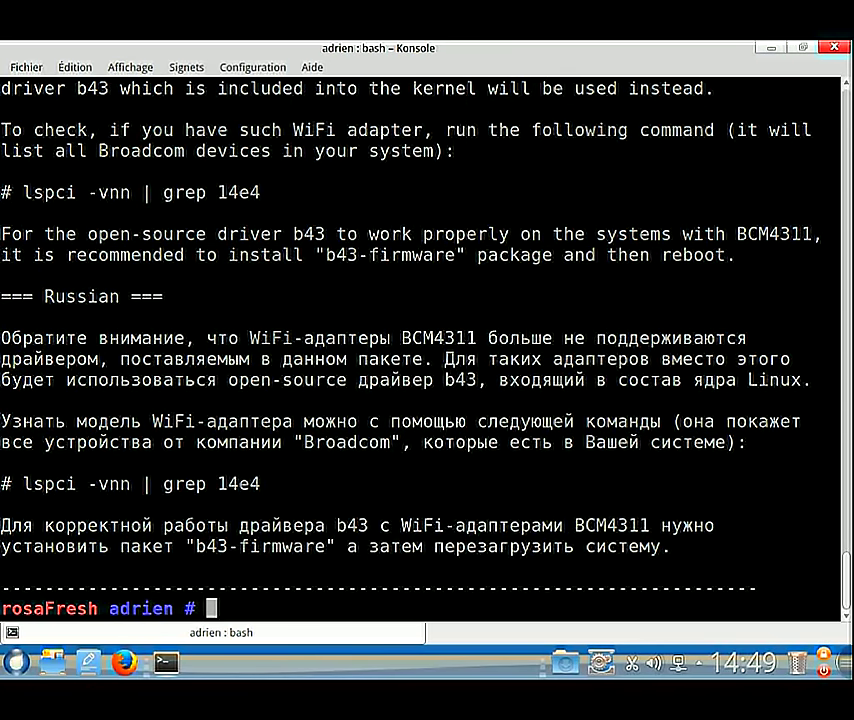
{"action": "left_click_drag", "start_coordinate": [2, 525], "coordinate": [368, 525]}
{"action": "left_click_drag", "start_coordinate": [22, 547], "coordinate": [163, 547]}
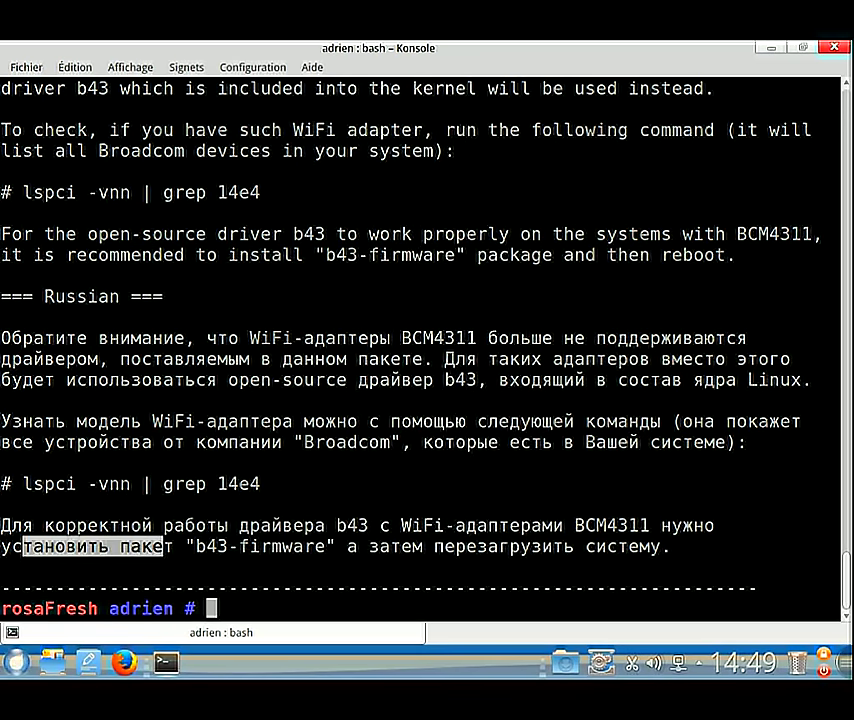
Open the application launcher and bring up the session dialog with the logout, shutdown and restart options.
{"action": "left_click", "coordinate": [16, 662]}
{"action": "left_click", "coordinate": [423, 621]}
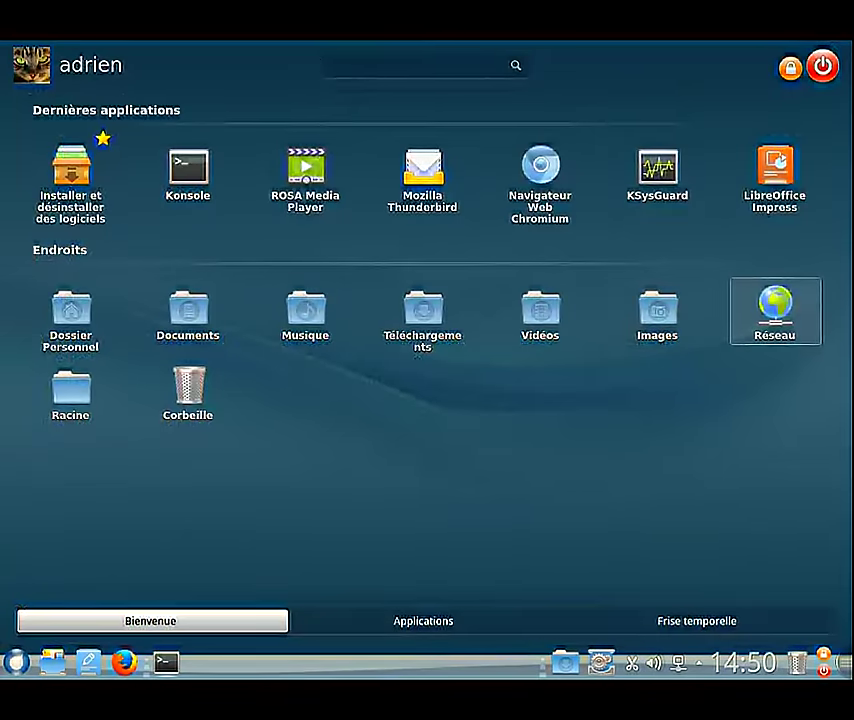
{"action": "key", "text": "ctrl+alt+Delete"}
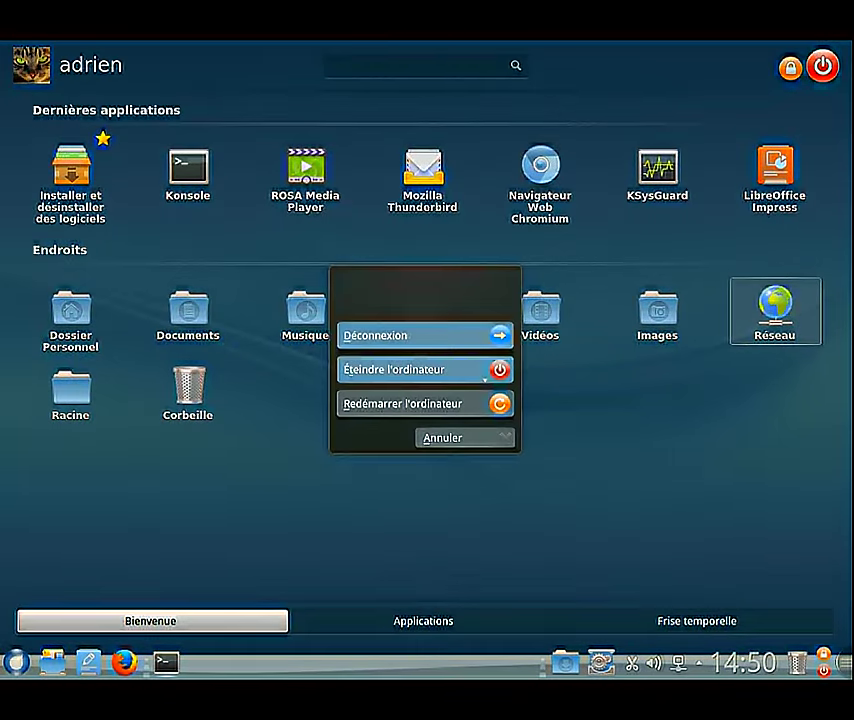